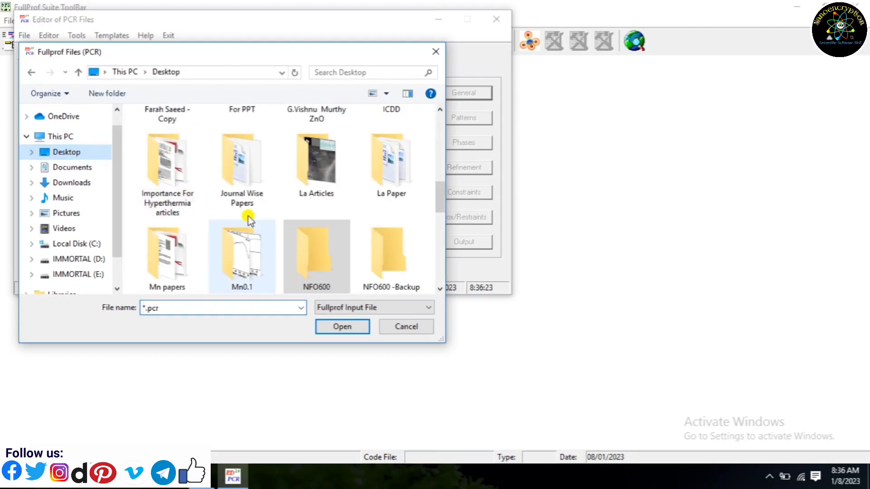
Open the NFO PCR file from the NFO600 folder on the Desktop in the PCR editor
double_click(339, 265)
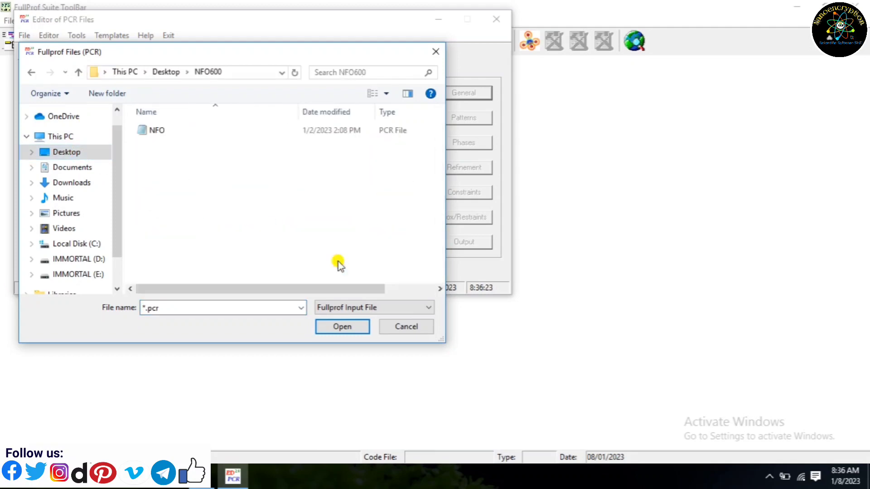
left_click(149, 130)
left_click(343, 330)
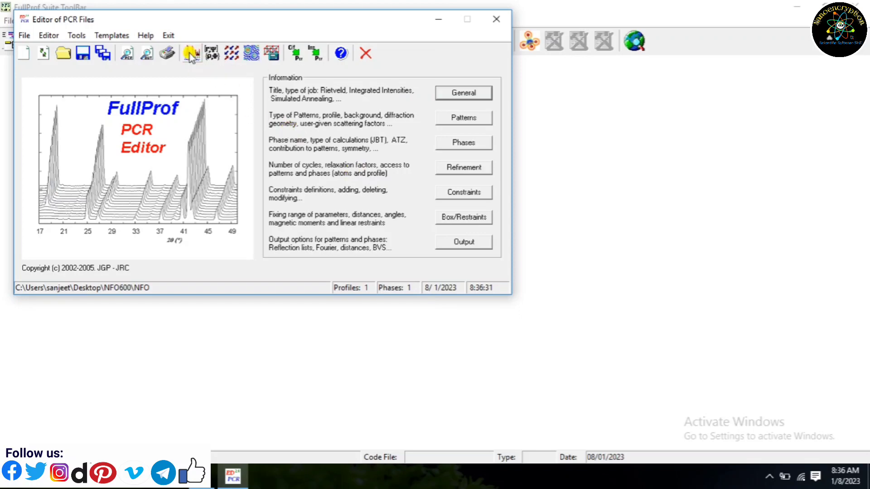
Run the FullProf refinement on the NFO file, exit the run window and reload the PCR file
left_click(190, 53)
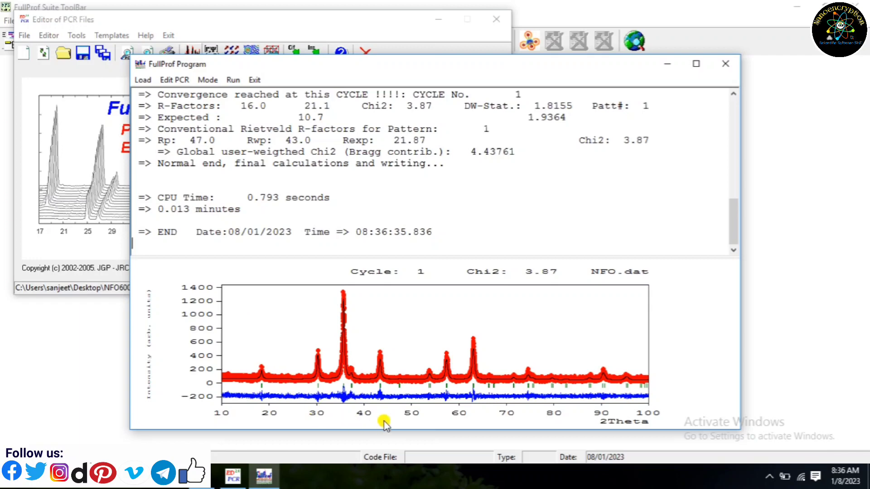
left_click(254, 80)
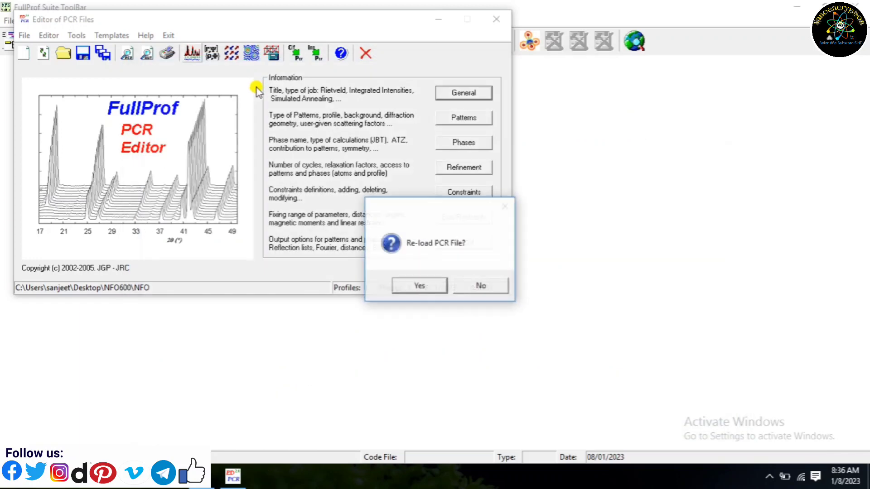
left_click(410, 288)
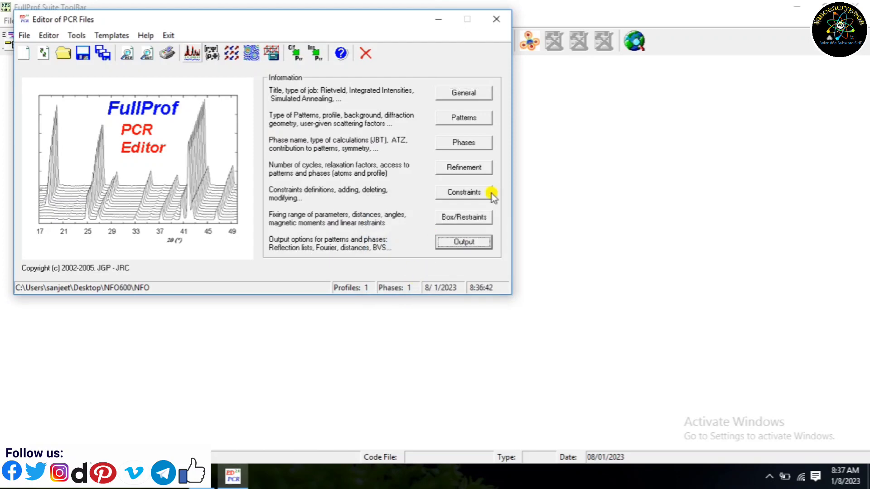
In the patterns output options, enable the HKL reflections file format "h,k,l,mult,sin_TH/Lambda,2TH,FWHM,F**2,Sigm(F**2)" for pattern 1
left_click(460, 244)
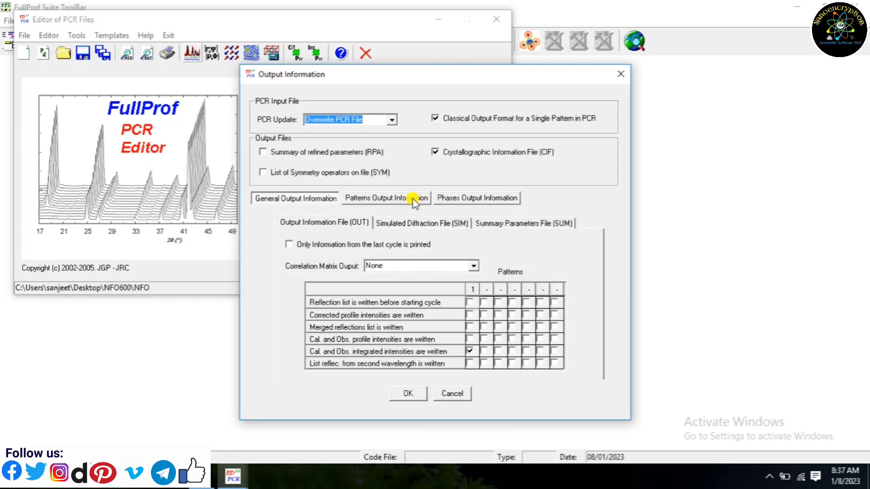
left_click(453, 200)
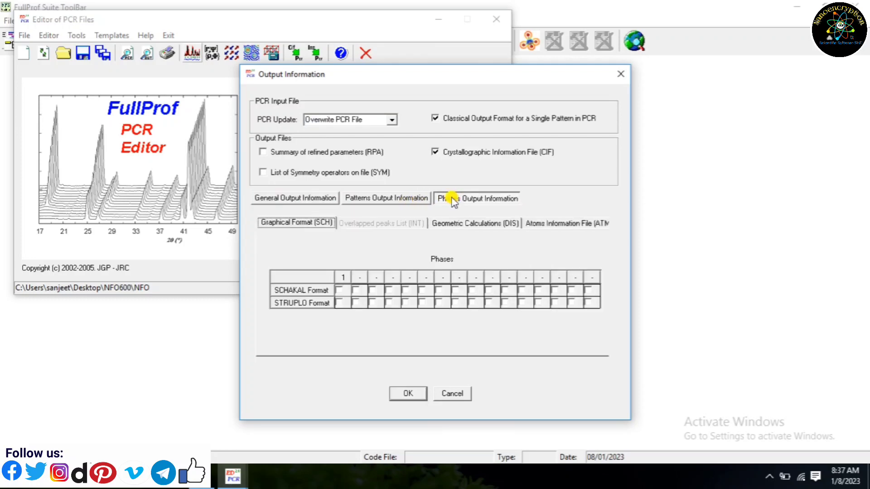
left_click(408, 200)
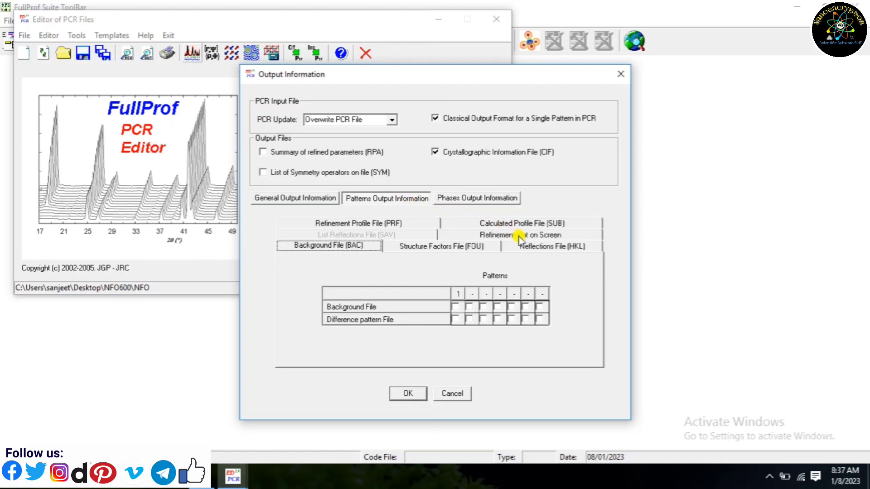
left_click(542, 246)
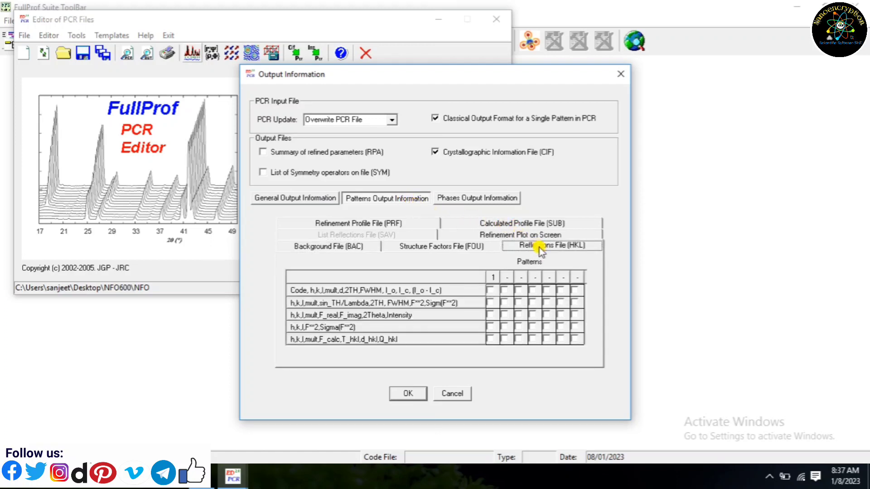
left_click(491, 304)
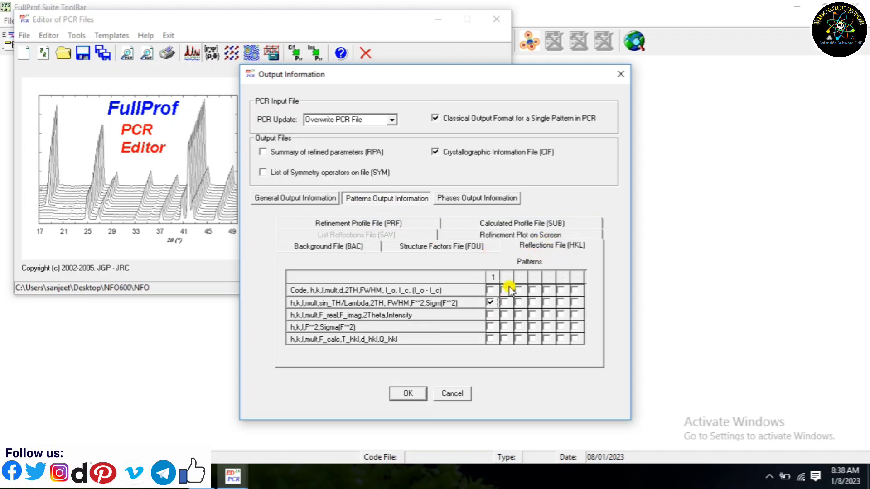
left_click(408, 393)
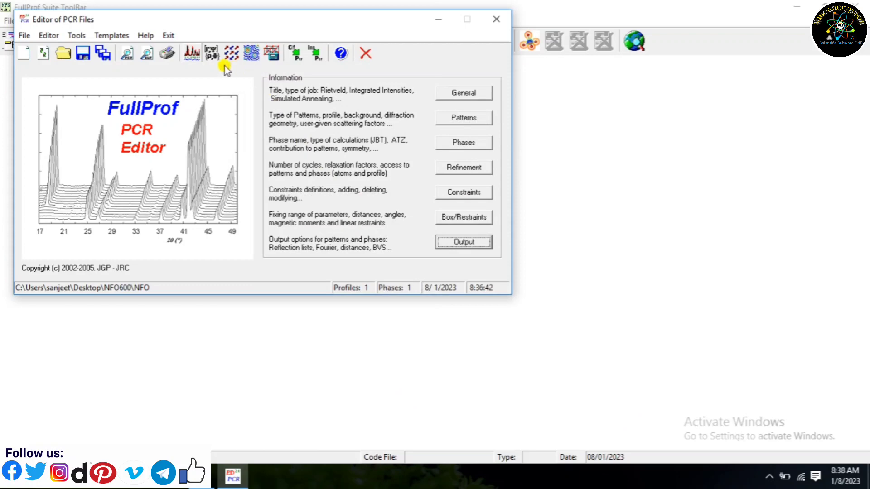
Rerun the refinement to write the HKL reflections file, exit the run window and reload the PCR file
left_click(193, 54)
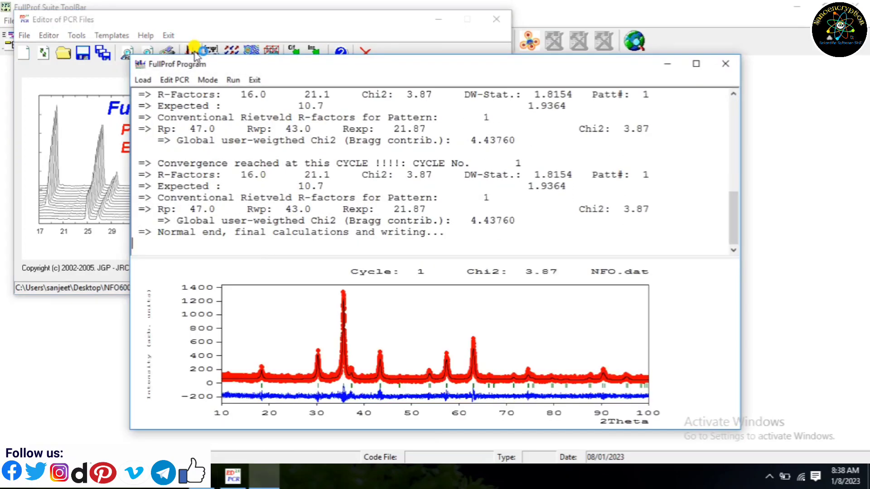
left_click(254, 80)
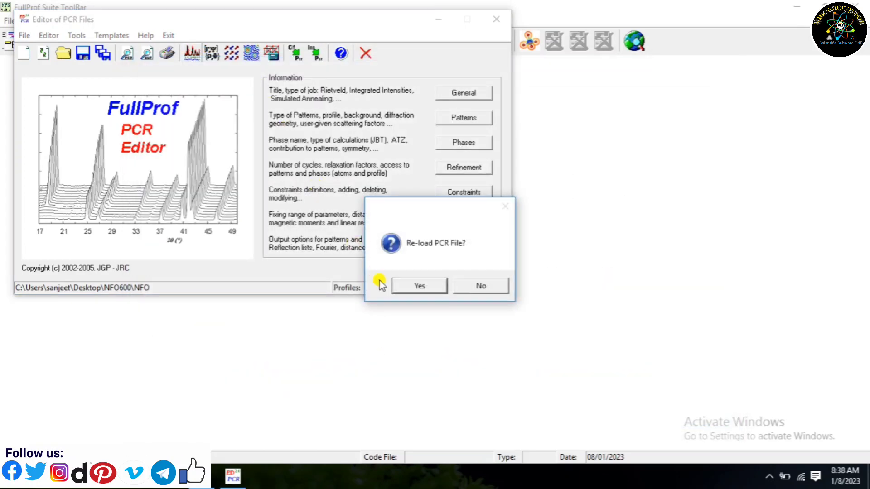
left_click(419, 286)
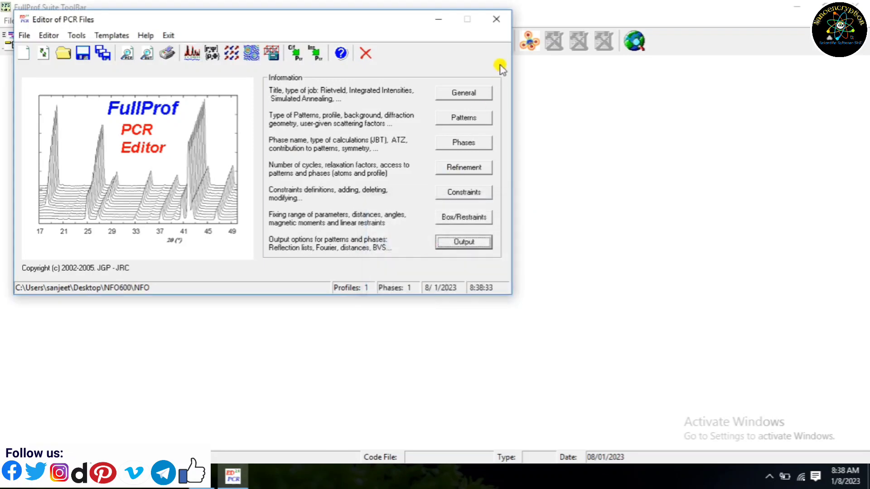
Close the PCR editor, minimise the FullProf toolbar and open the NFO HKL file from the desktop's NFO600 folder in Notepad
left_click(496, 19)
left_click(797, 7)
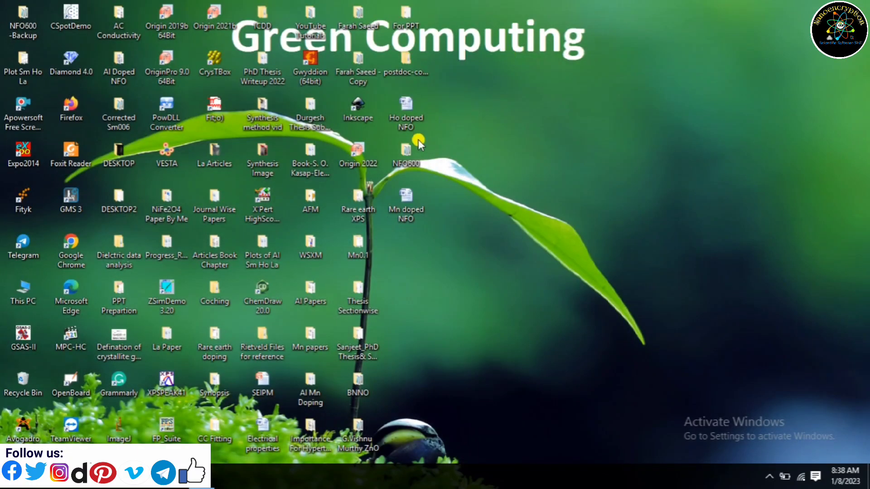
double_click(407, 162)
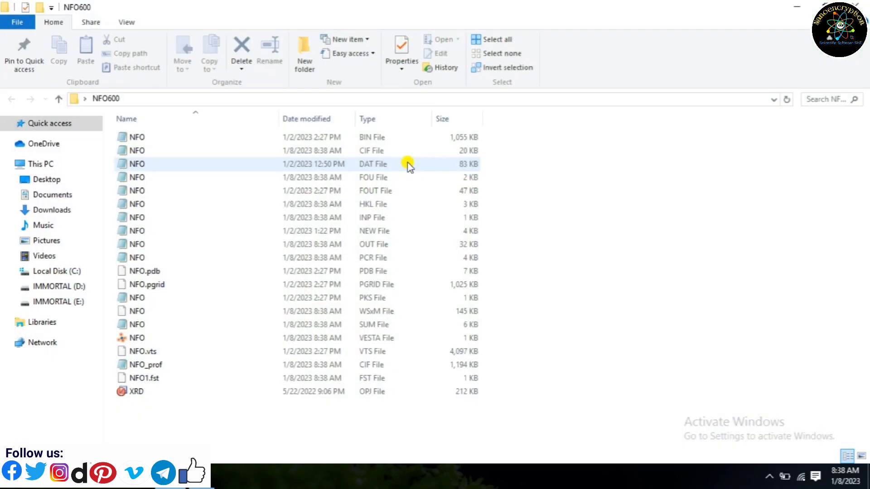
left_click(371, 204)
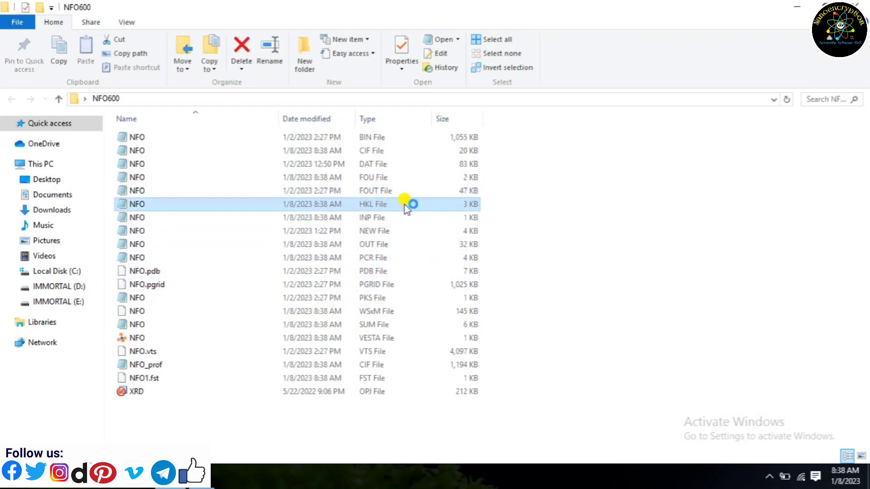
left_click(701, 177)
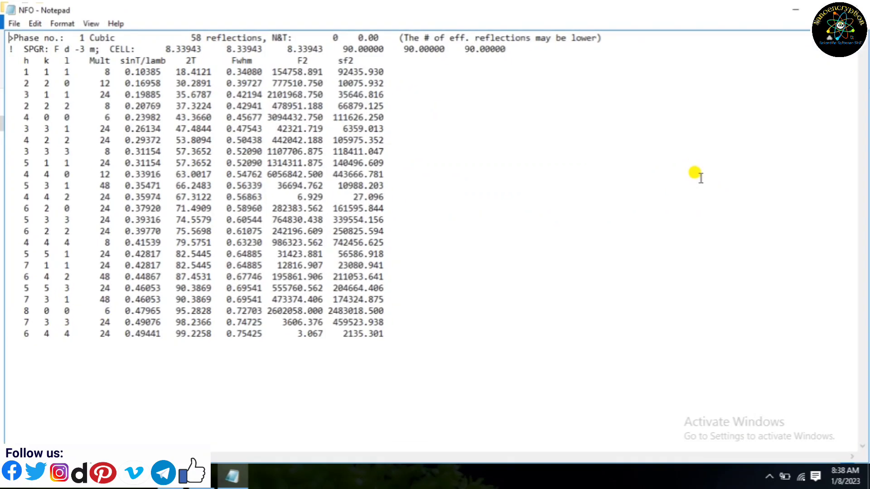
Examine the 2T and Fwhm columns of the reflection list, close the file and minimise the folder window
left_click_drag(218, 57, 193, 78)
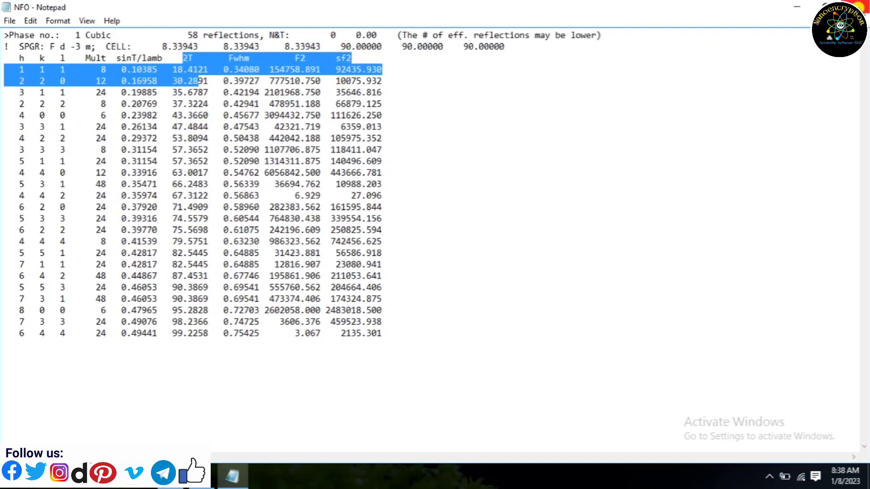
left_click(859, 7)
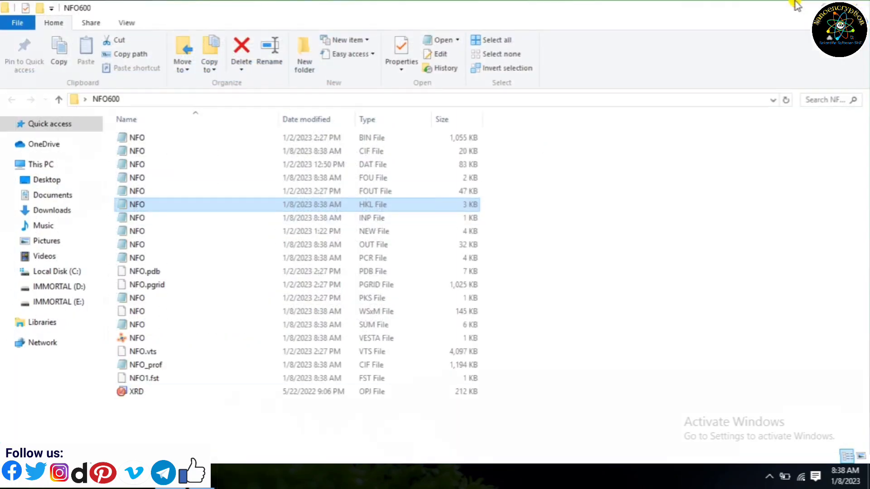
left_click(796, 6)
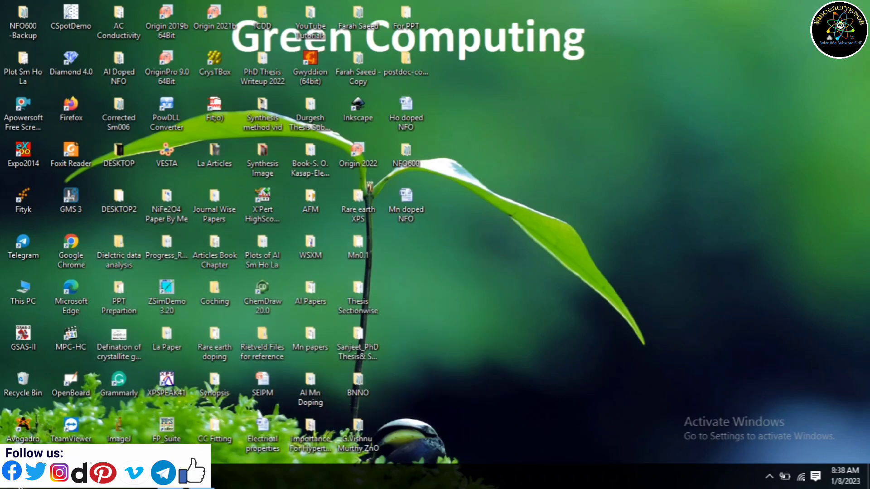
Search for "excel" and launch Microsoft Office Excel 2007 with a blank workbook
left_click(20, 487)
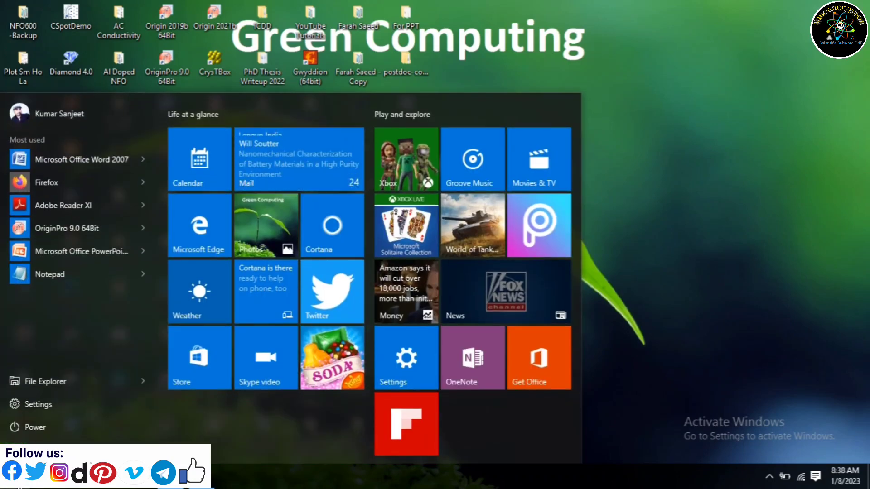
type("excel")
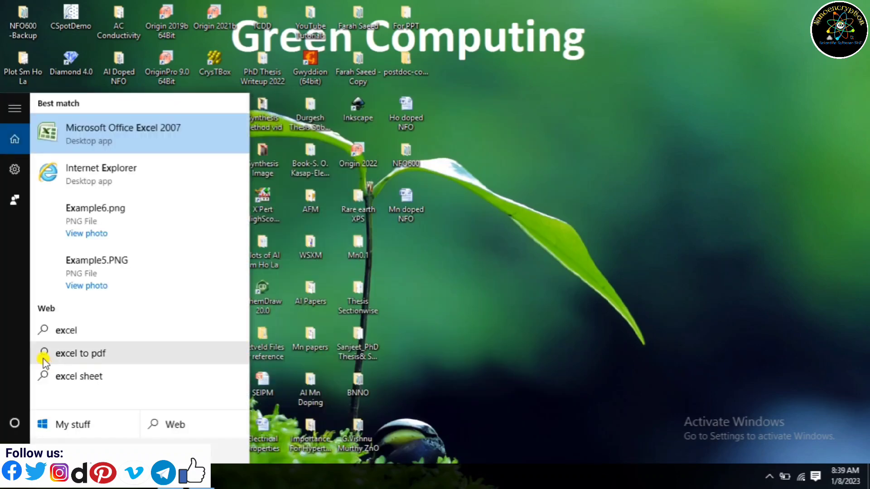
left_click(93, 130)
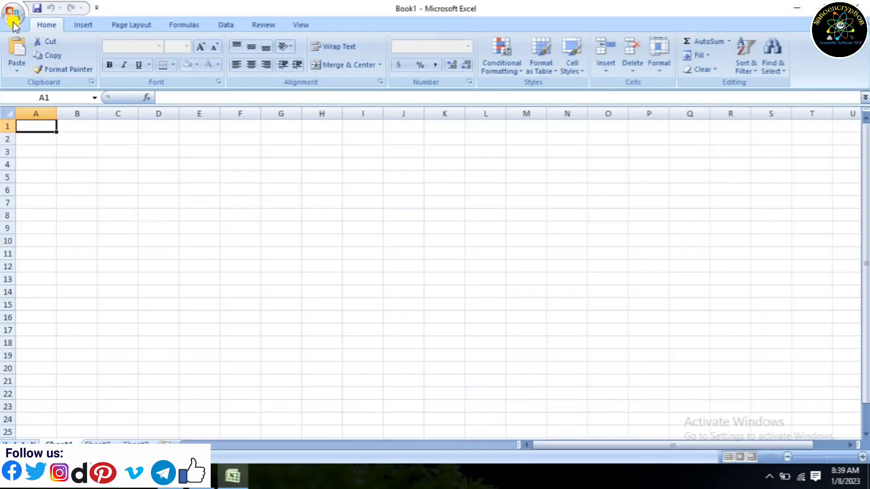
Start importing external data from a text file and browse to the NFO600 folder on the Desktop
left_click(218, 26)
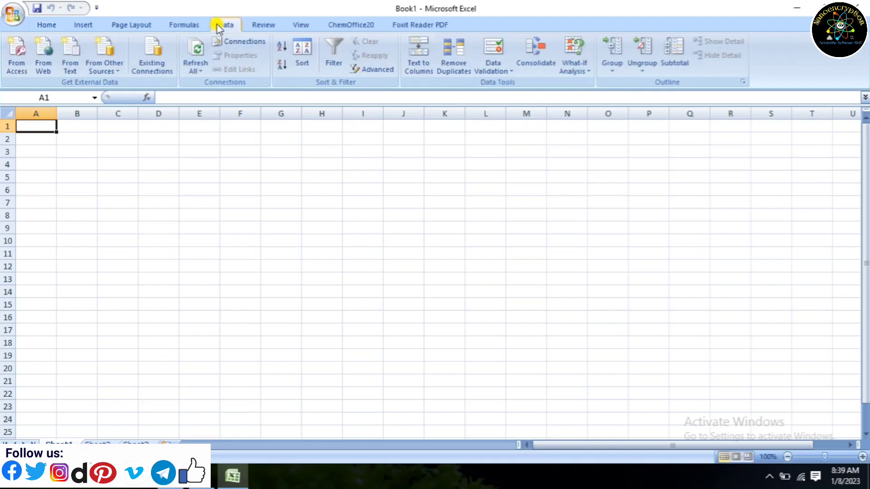
left_click(80, 54)
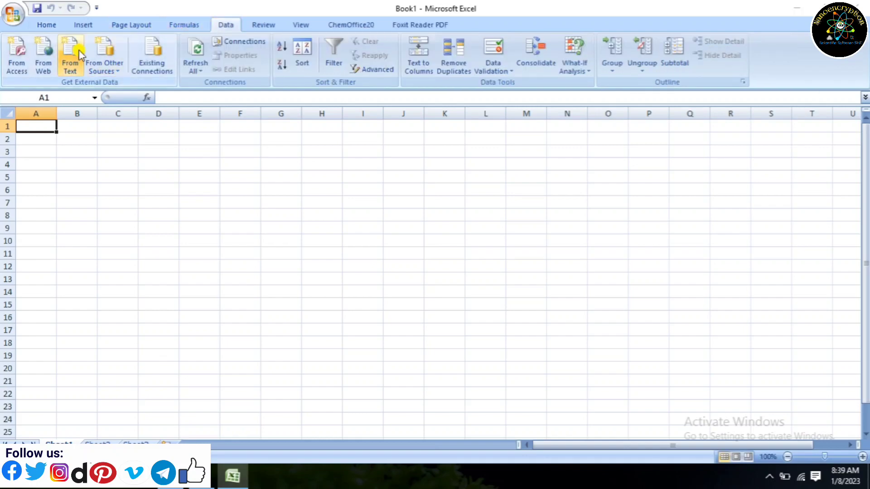
left_click(51, 114)
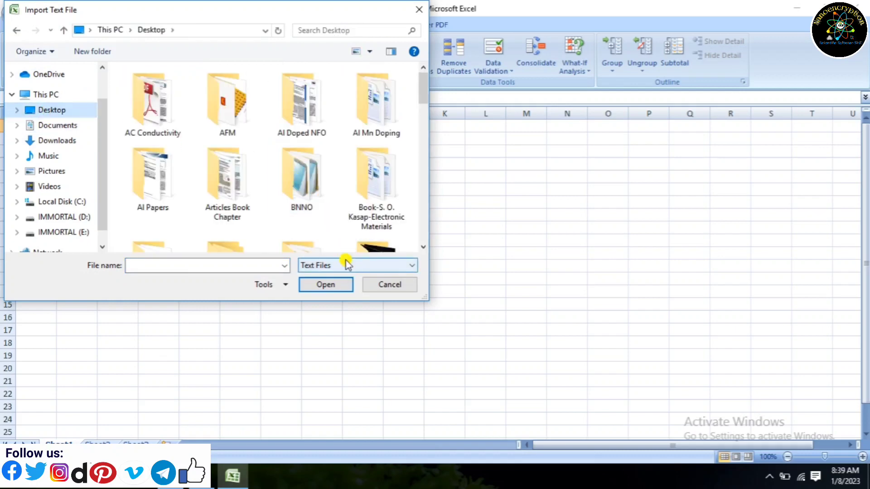
scroll(351, 220, "down", 3)
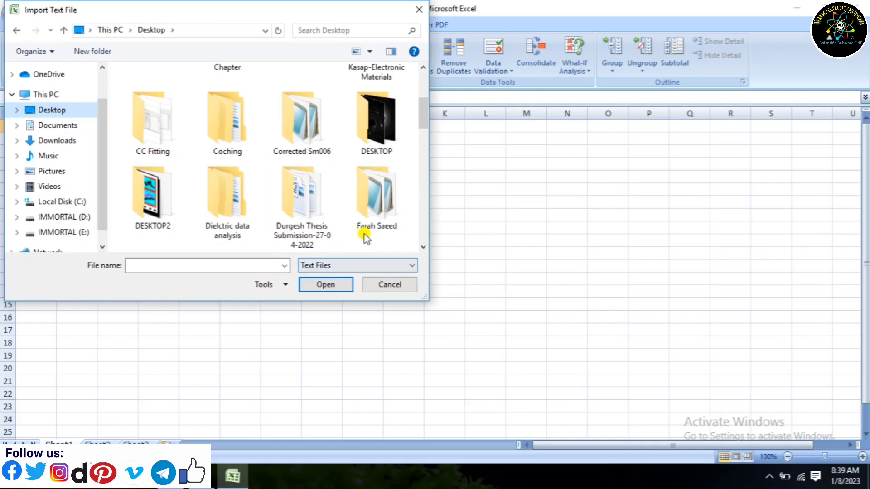
scroll(349, 235, "down", 1)
scroll(335, 238, "down", 1)
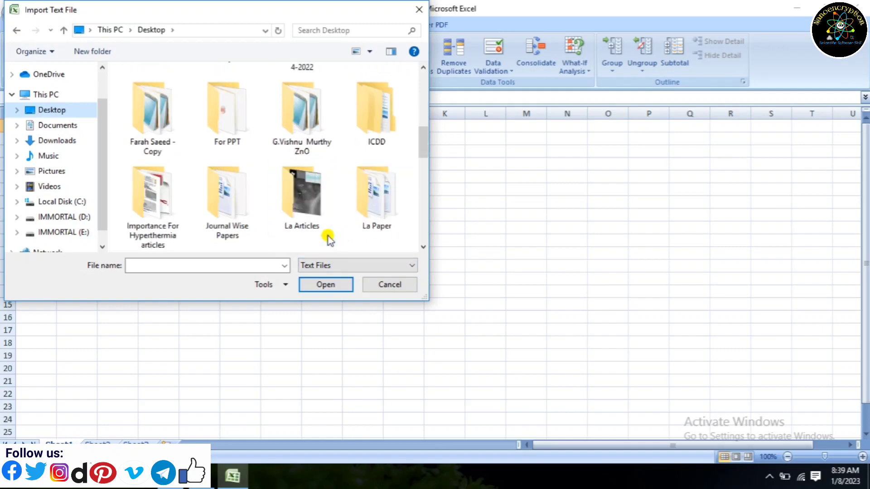
scroll(329, 240, "down", 1)
double_click(301, 235)
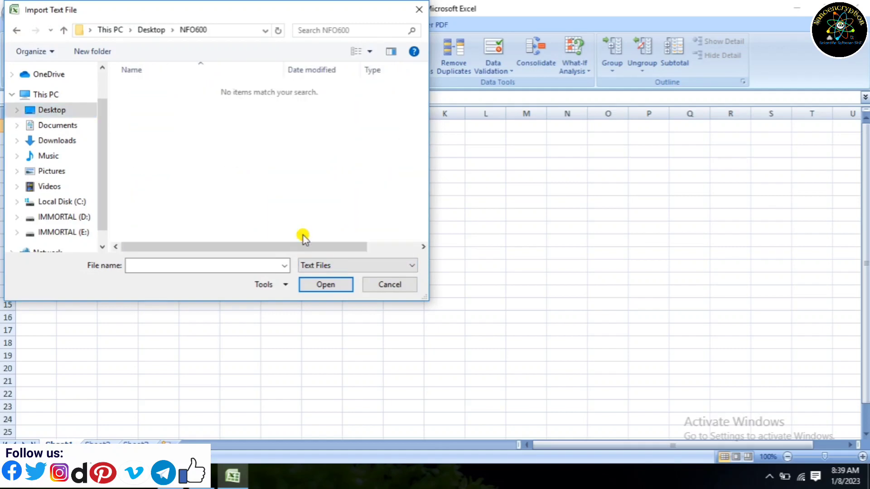
Set the file filter to All Files and choose the NFO HKL file for import
left_click(352, 266)
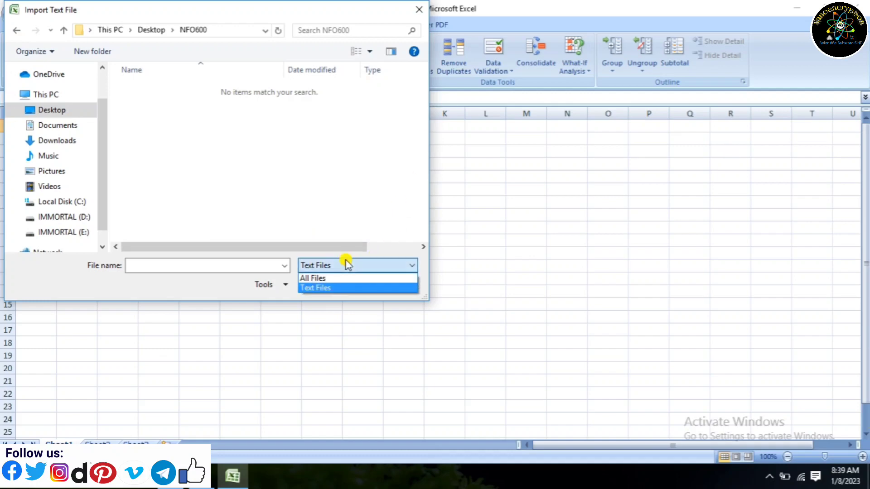
left_click(325, 278)
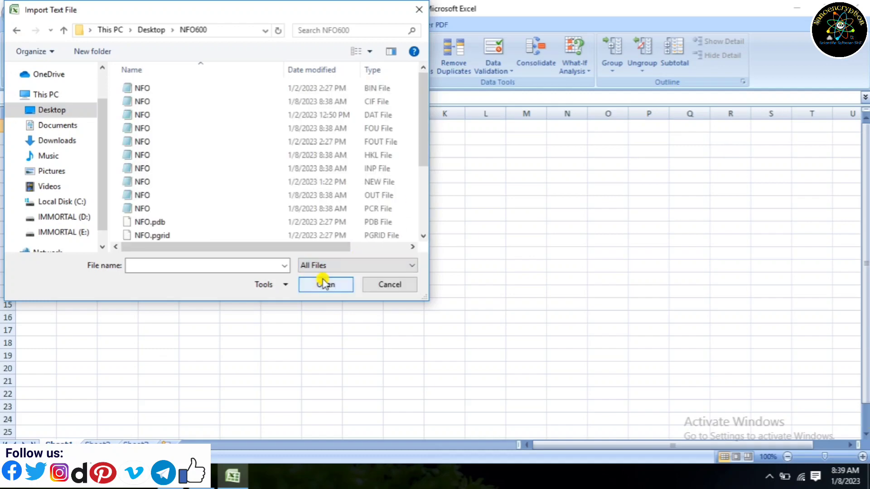
left_click(380, 156)
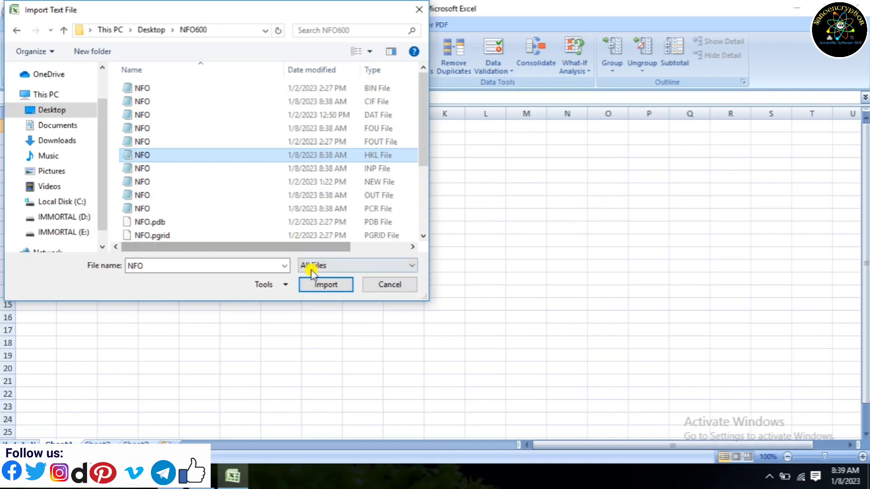
left_click(317, 284)
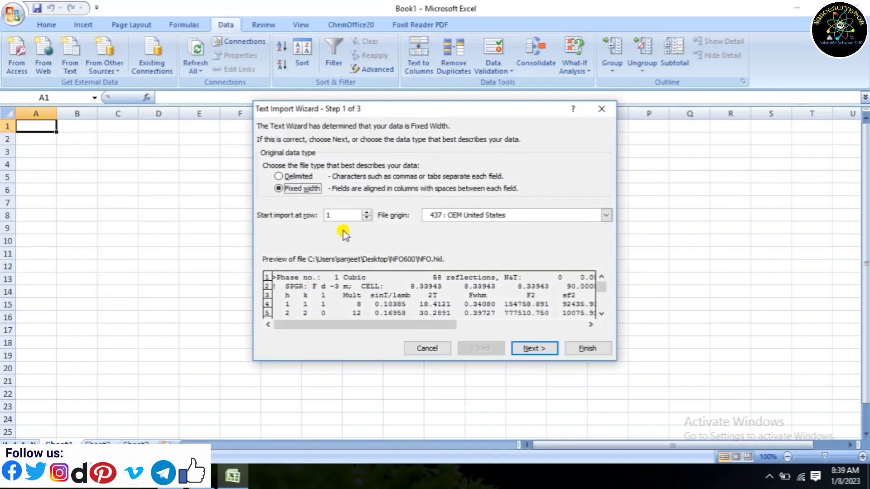
Import the file as delimited text split at tabs, semicolons, commas and spaces into the existing worksheet at A1
left_click(299, 177)
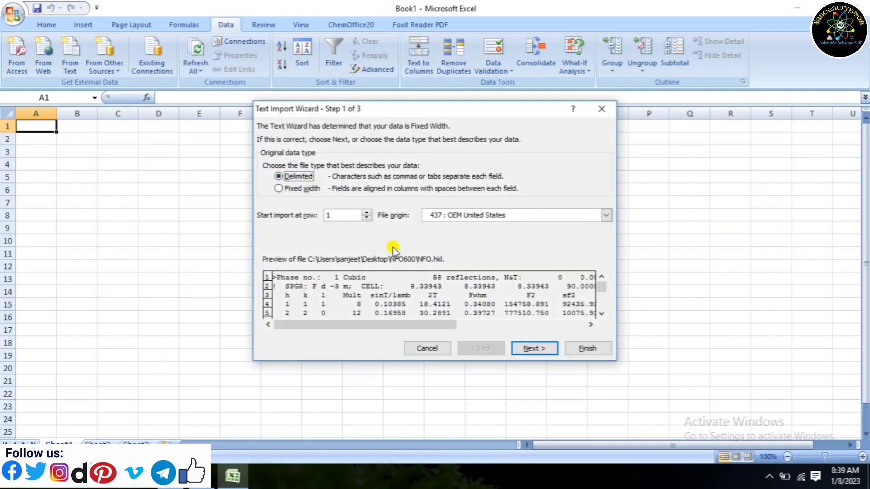
left_click(534, 348)
left_click(290, 175)
left_click(286, 187)
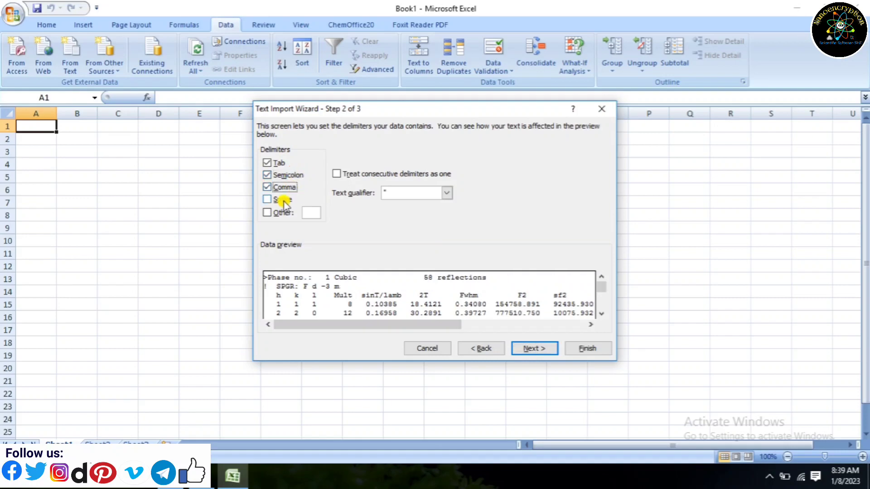
left_click(283, 199)
left_click(537, 349)
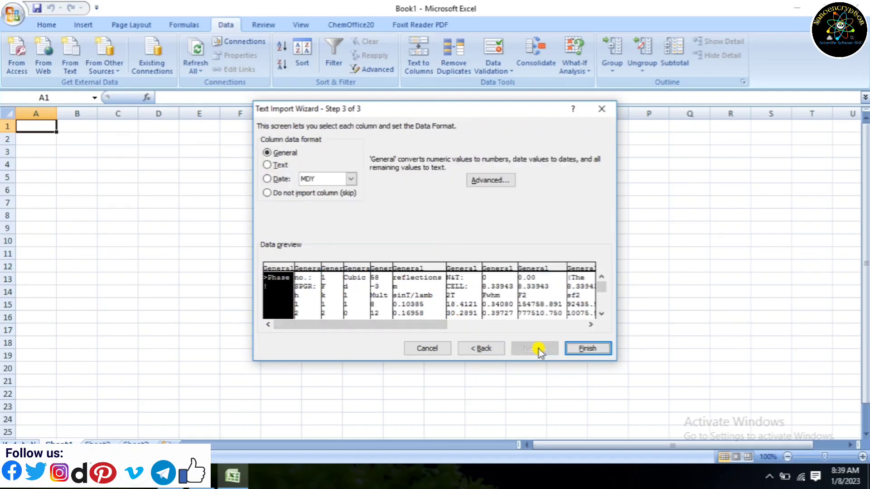
left_click(587, 349)
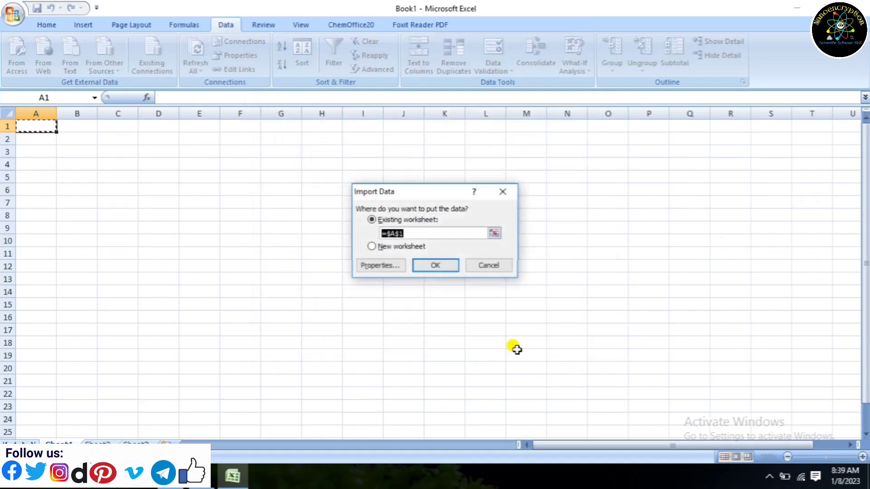
left_click(434, 264)
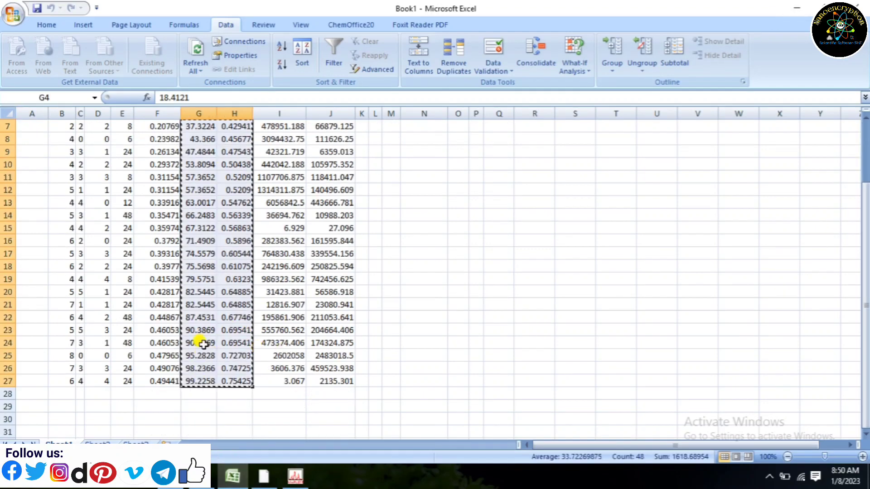
Create a new blank workbook and paste the copied 2T and Fwhm values into columns A and B
left_click(7, 17)
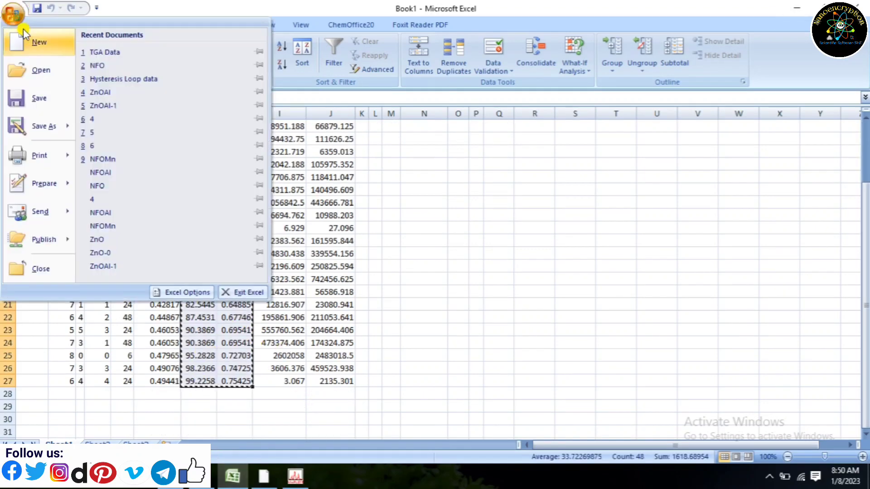
left_click(34, 43)
double_click(192, 163)
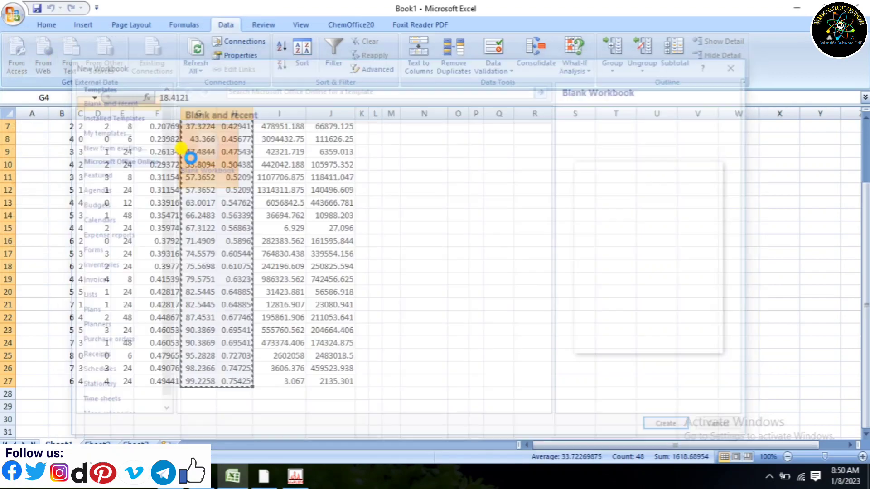
left_click_drag(34, 114, 68, 113)
right_click(68, 113)
left_click(96, 156)
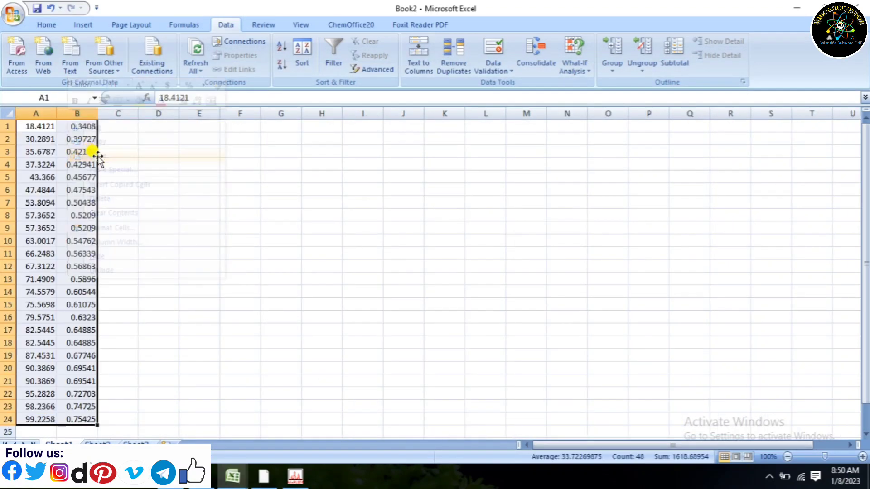
Insert a row above the data and enter the headers 2theta, FWHM, Theta, FWHM in Rad in A1:D1 and Sintheta, BCostheta in F1:G1
left_click(4, 127)
right_click(4, 127)
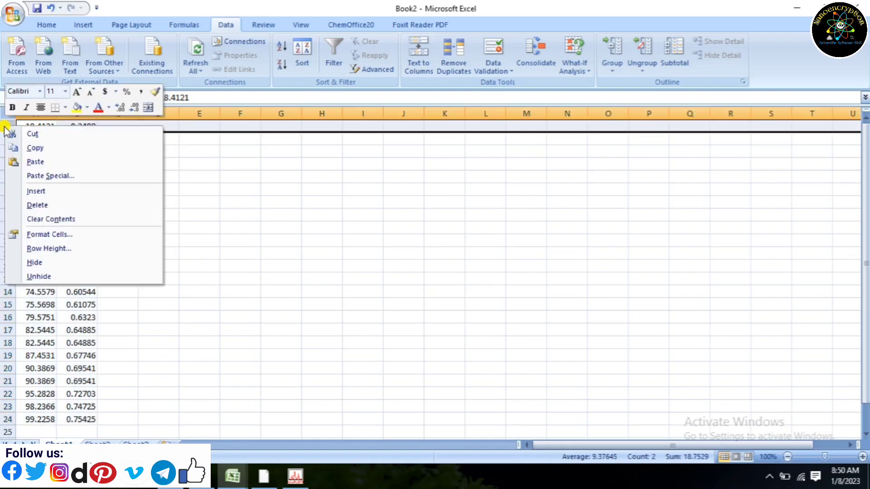
left_click(36, 191)
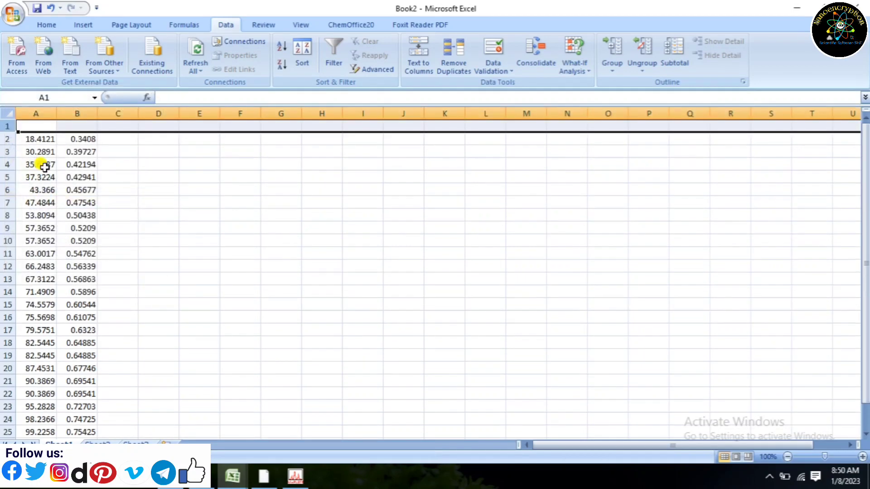
left_click(48, 127)
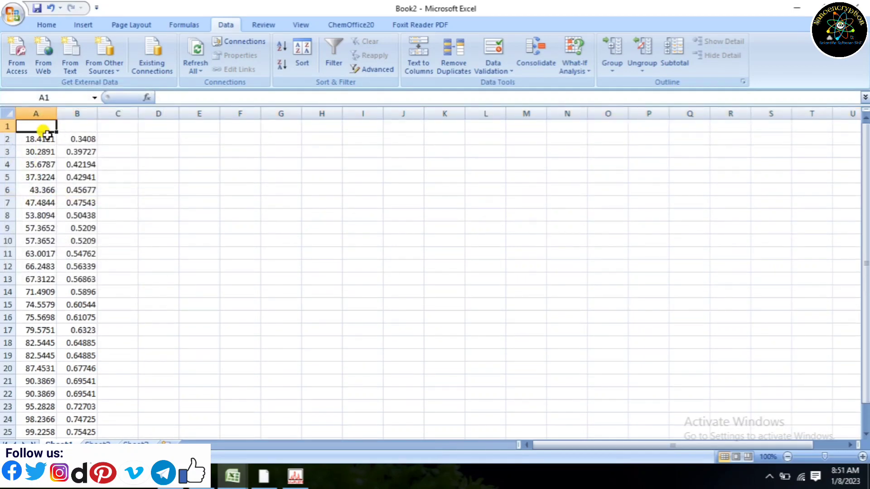
type("2theta\tFWHM\tTheta\tFWHM in Rad\t\tSintheta\tBCostheta")
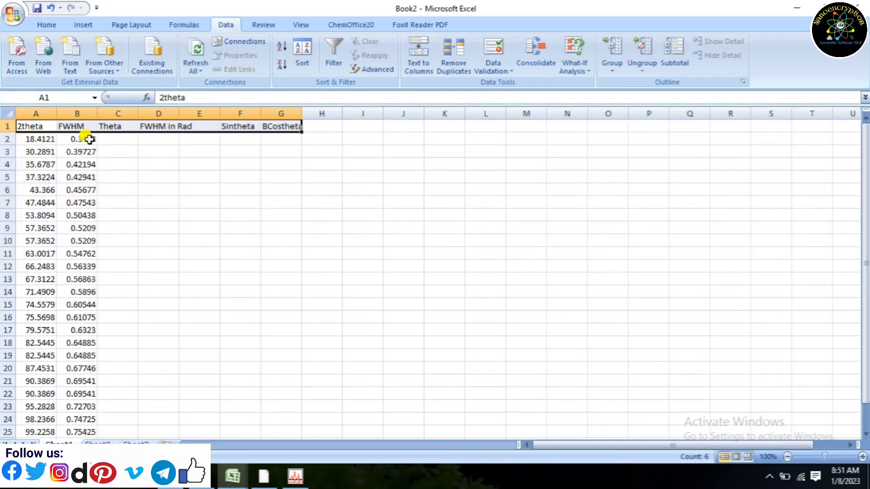
Widen the header columns and delete the empty column between FWHM in Rad and Sintheta
left_click_drag(56, 117, 347, 121)
right_click(314, 113)
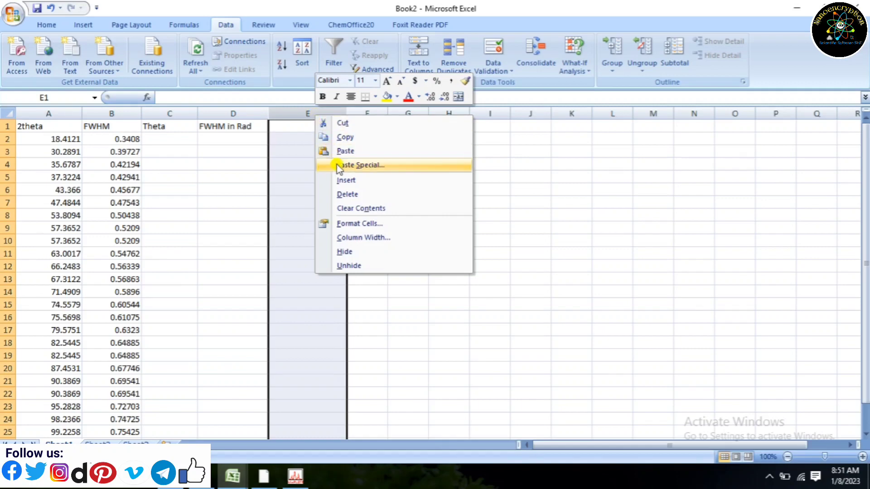
left_click(344, 195)
left_click(326, 190)
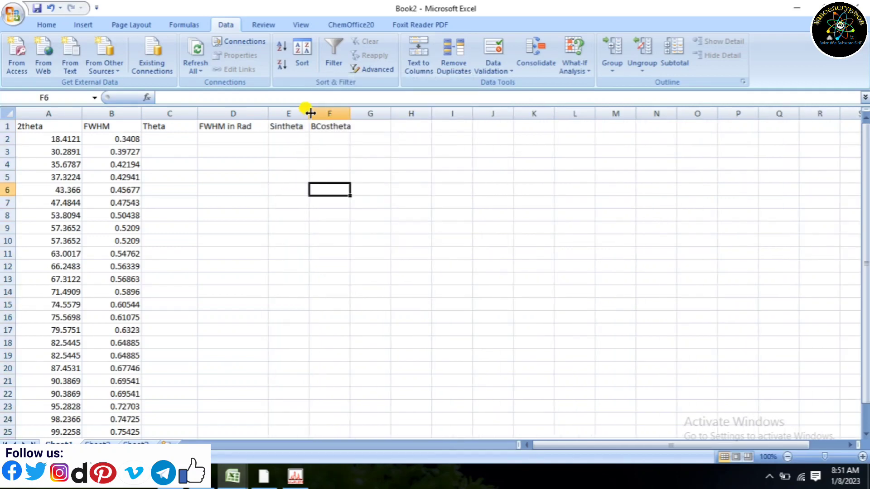
left_click_drag(310, 114, 410, 128)
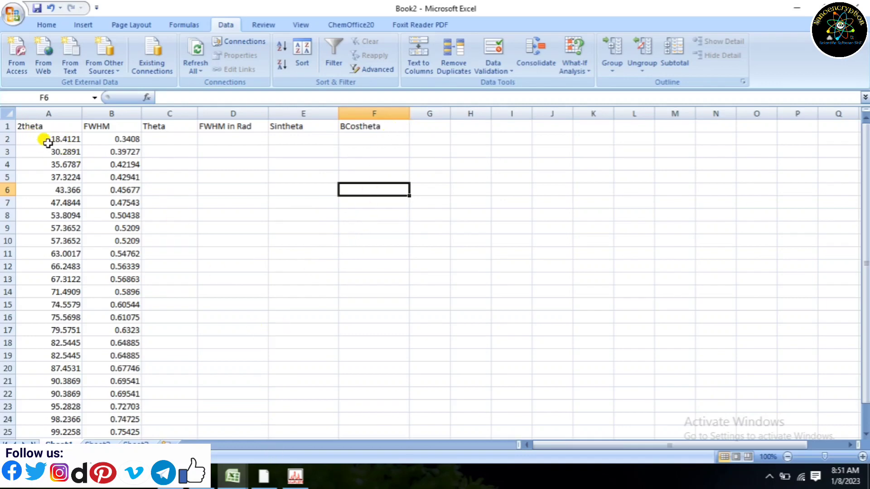
Review the 2theta and FWHM values, compare them with the peaks plotted in WinPLOTR, and return to the Book2 workbook in Excel
left_click_drag(43, 141, 113, 267)
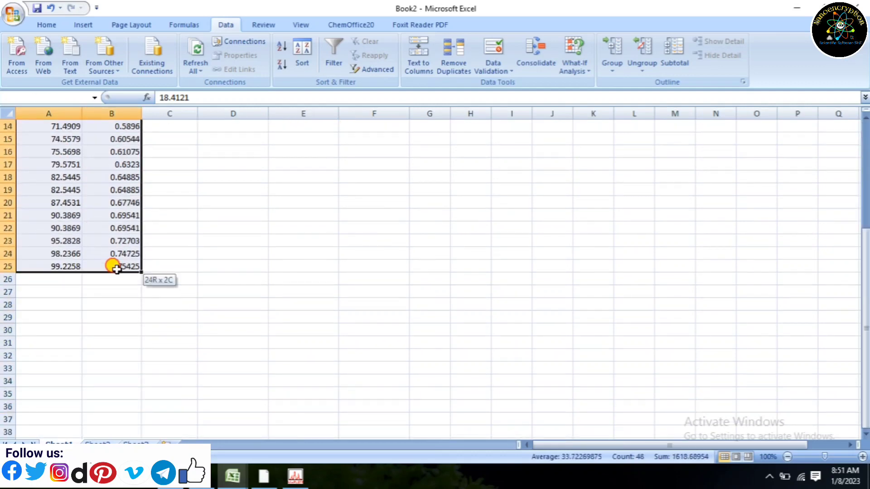
left_click(112, 266)
scroll(119, 266, "up", 4)
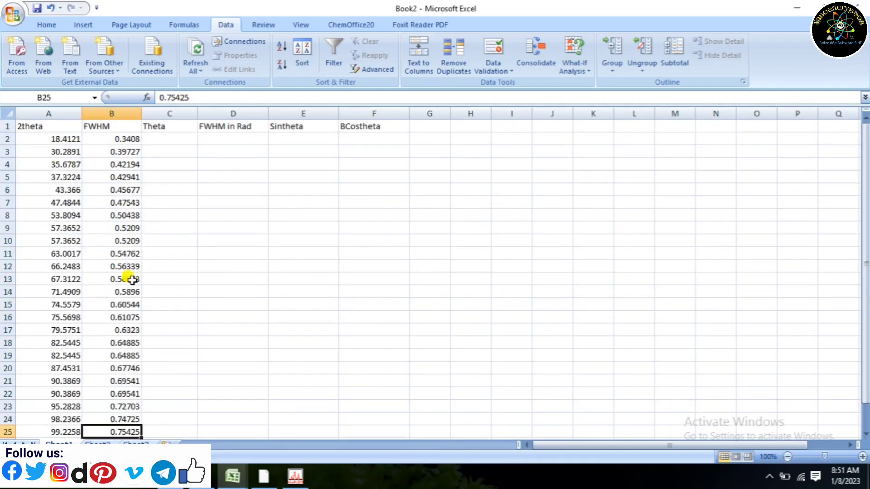
left_click(296, 476)
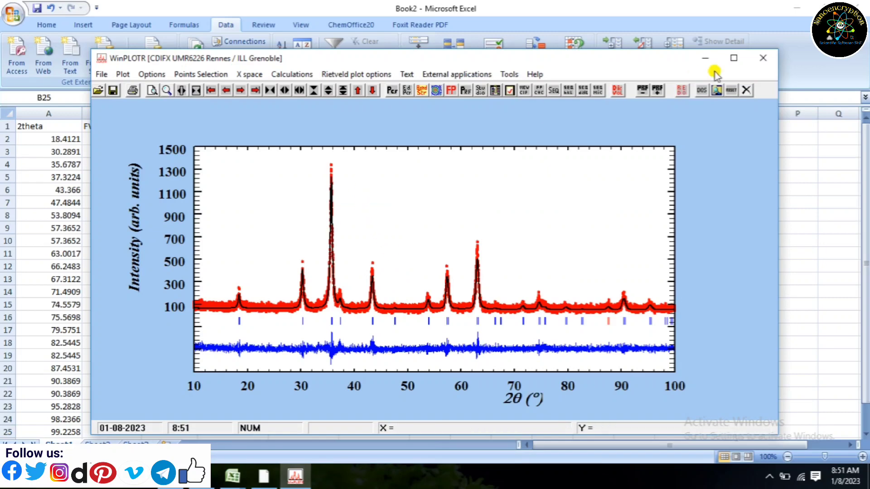
left_click(747, 59)
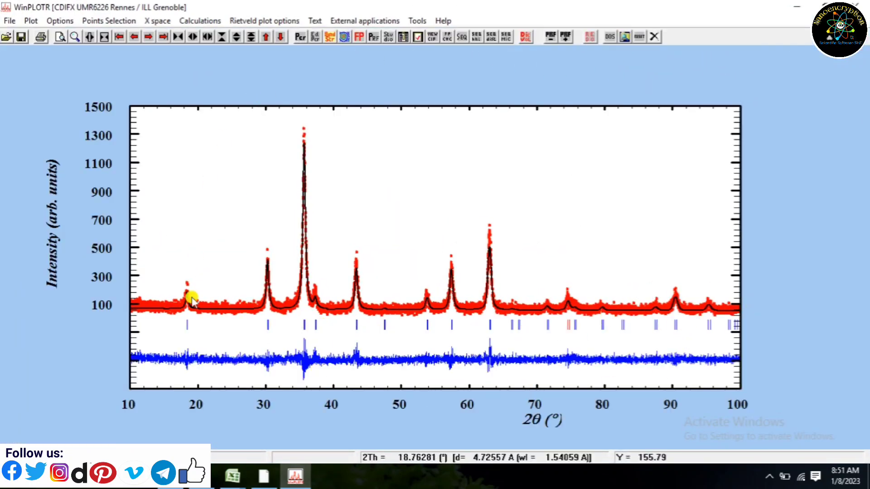
left_click(233, 475)
left_click(281, 439)
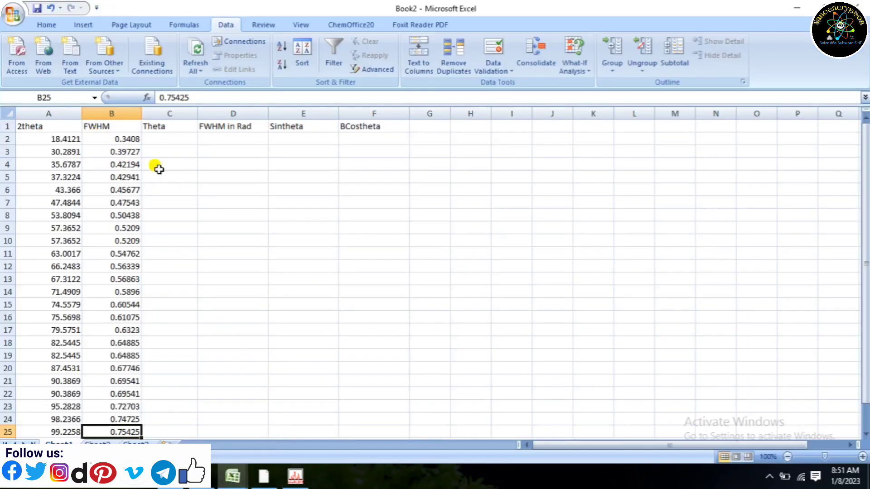
Calculate Theta in C2 with the formula =A2/2 and fill it down to the last data row
left_click(160, 139)
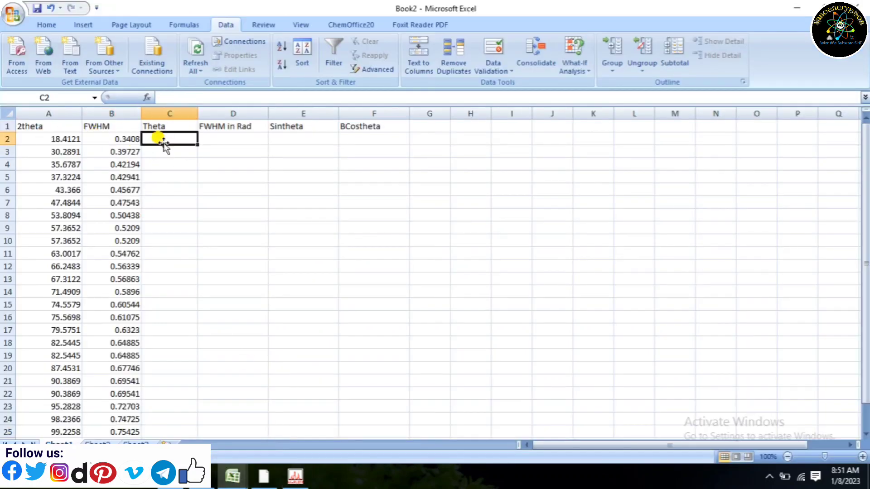
type("=")
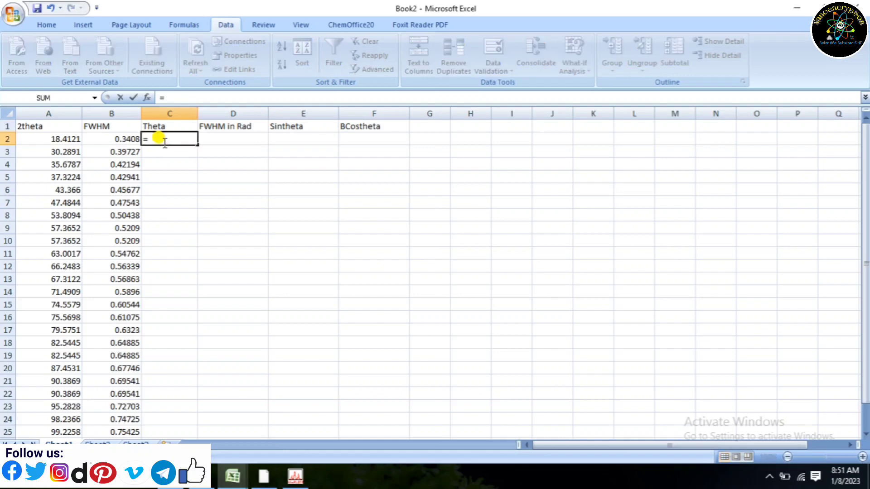
left_click(50, 138)
type("/2")
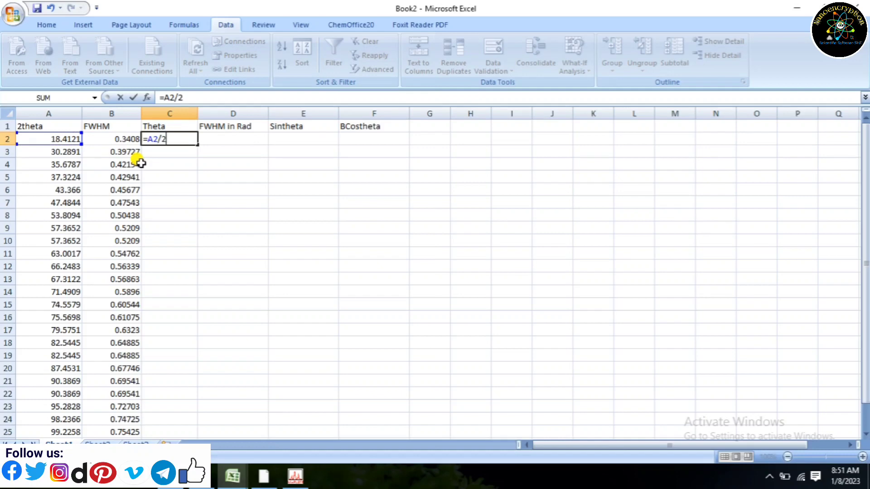
key("Return")
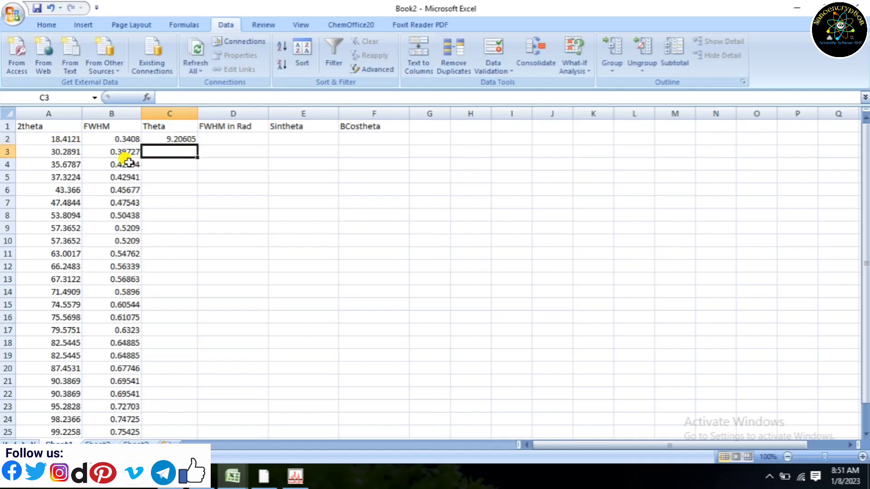
left_click(187, 140)
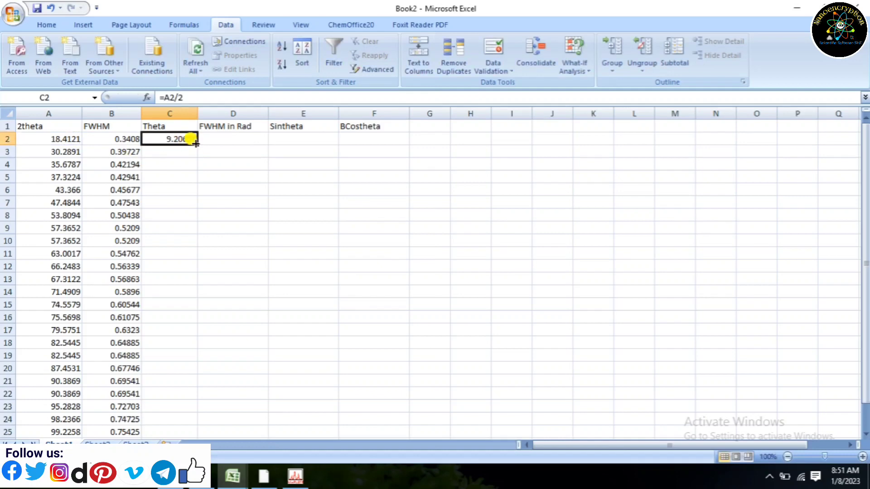
double_click(196, 144)
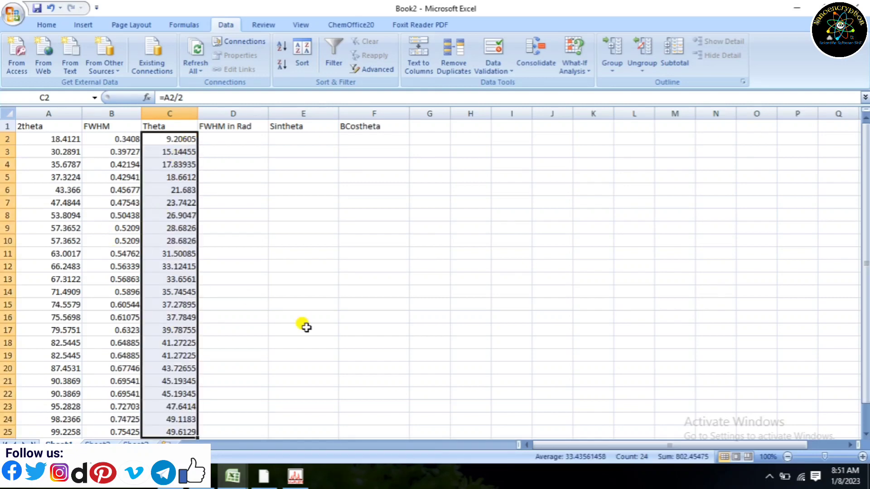
Convert FWHM to radians in D2 with the formula =RADIANS(B2) and fill it down to the last data row
left_click(230, 138)
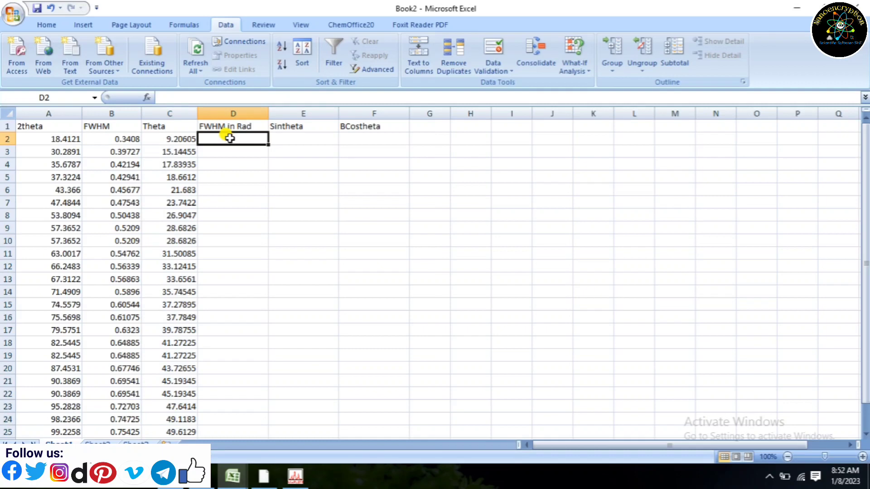
type("=")
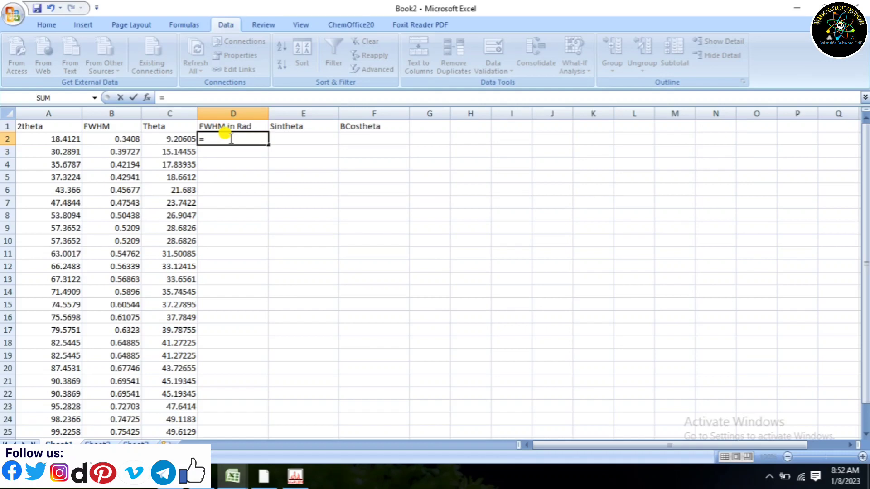
type("r")
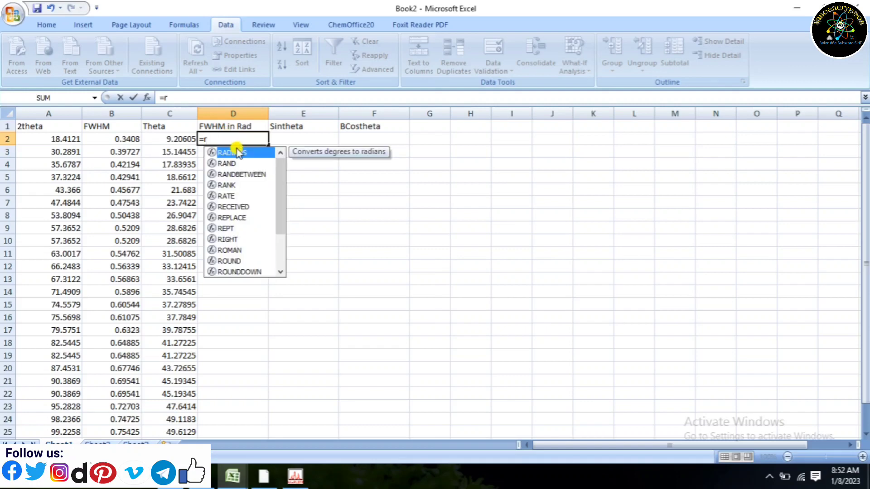
double_click(232, 152)
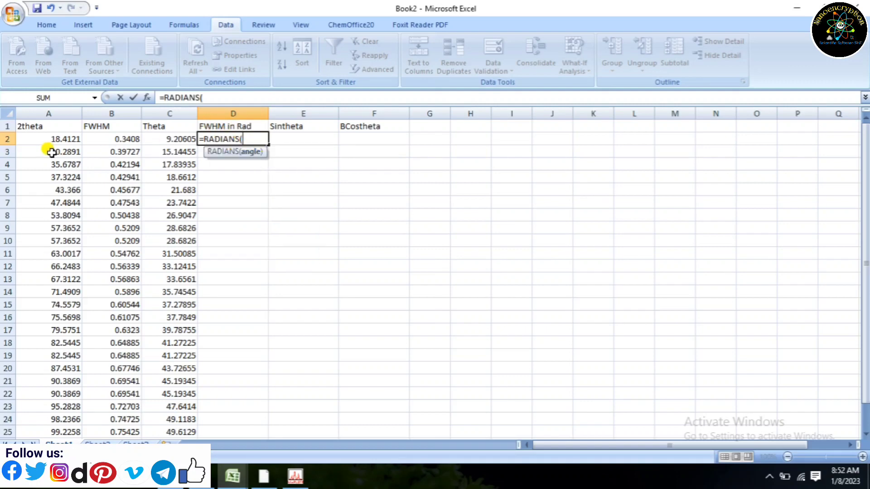
left_click(122, 141)
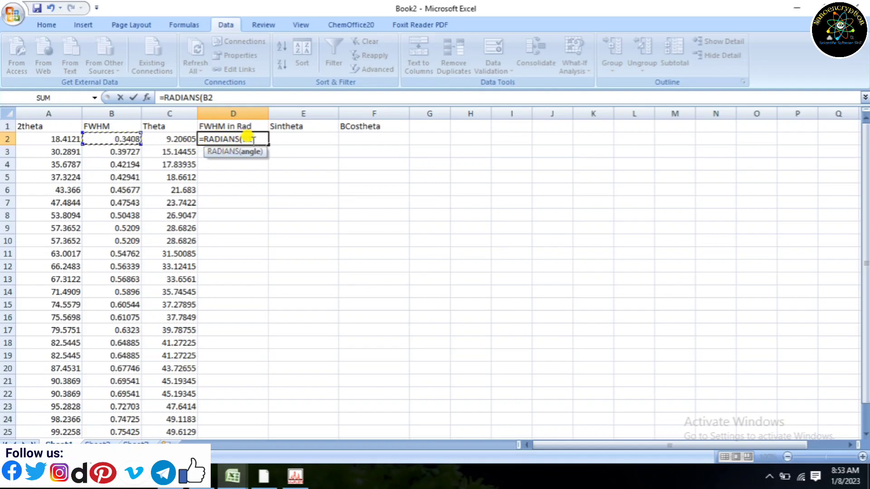
type(")")
key("Return")
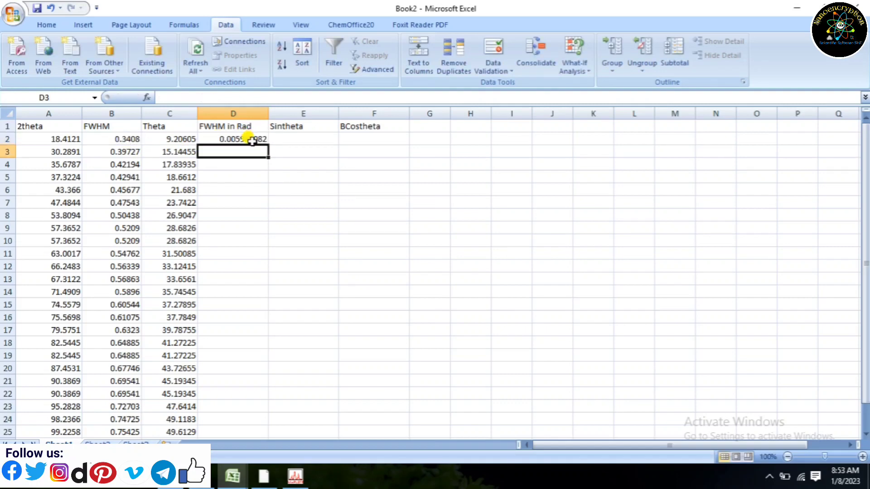
left_click(228, 138)
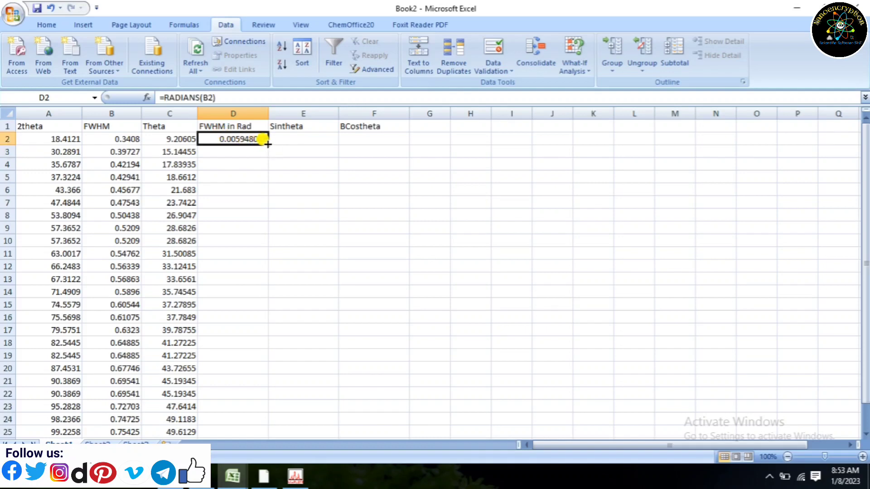
double_click(269, 143)
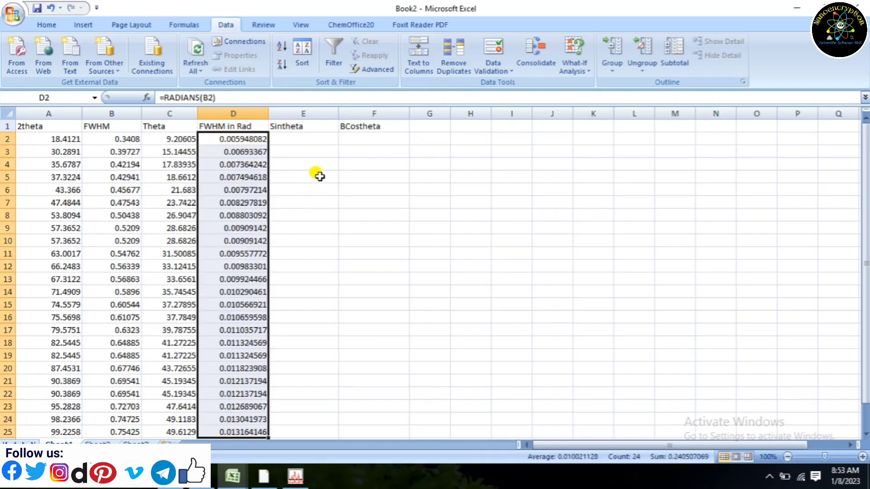
Calculate Sintheta in E2 with the formula =SIN(C2) and fill it down to the last data row
left_click(296, 137)
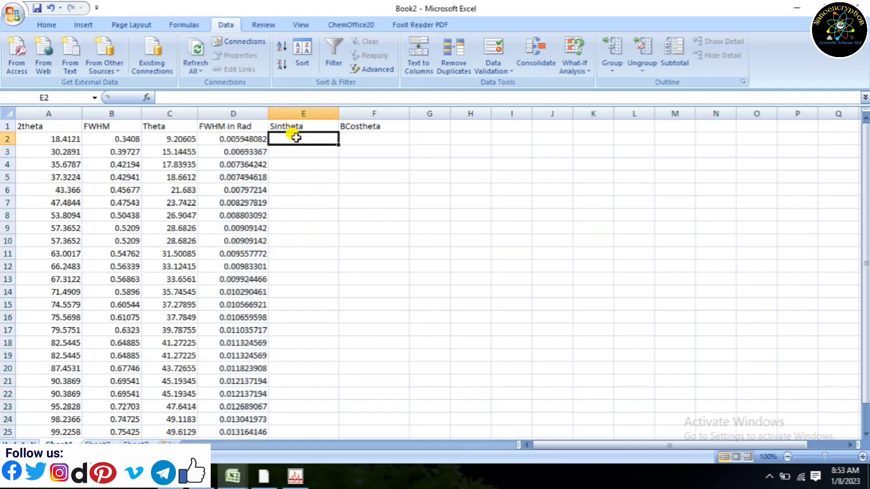
type("=")
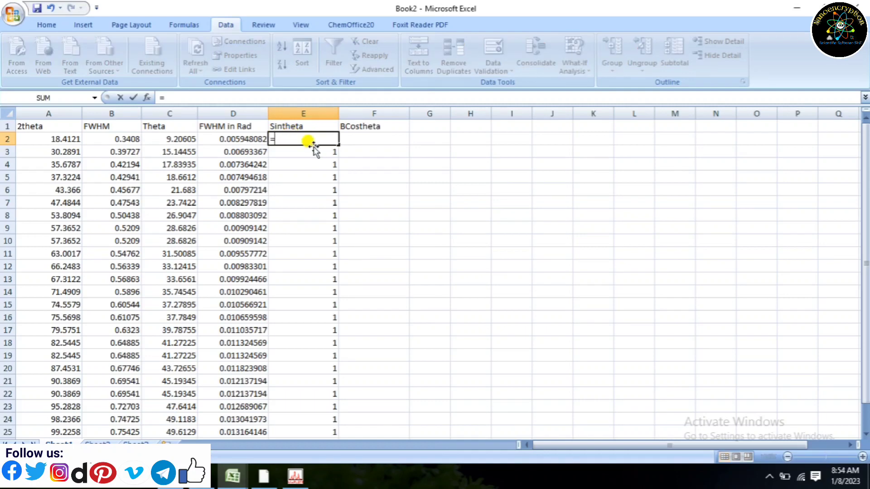
type("s")
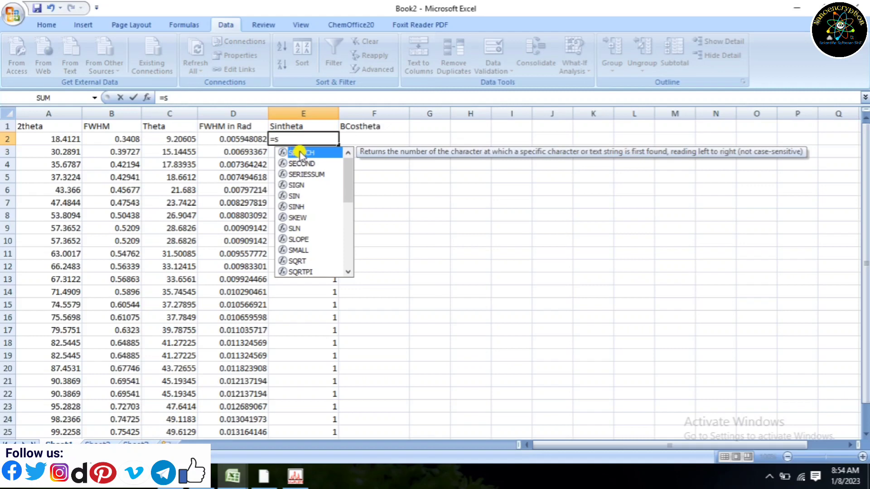
type("in")
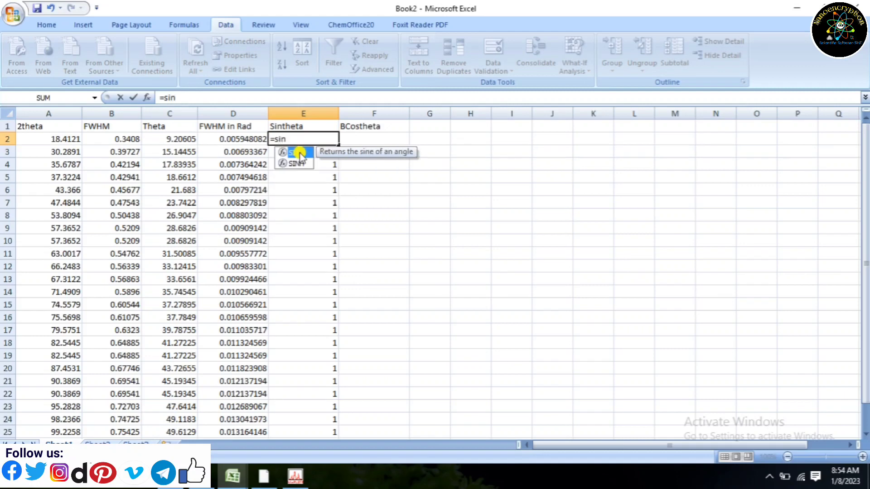
double_click(289, 154)
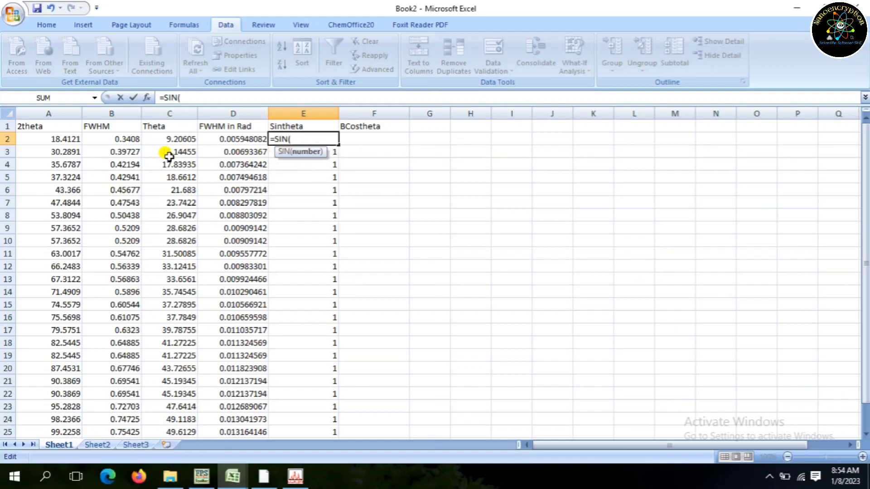
left_click(173, 141)
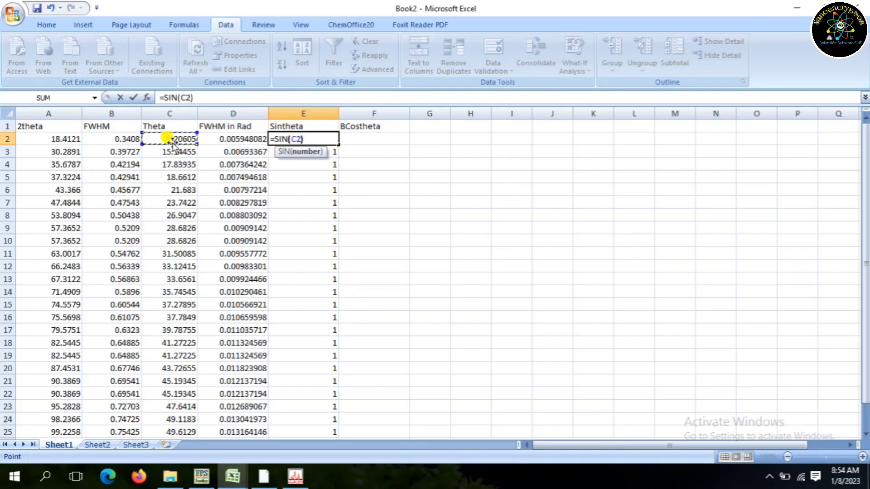
type(")")
key("Return")
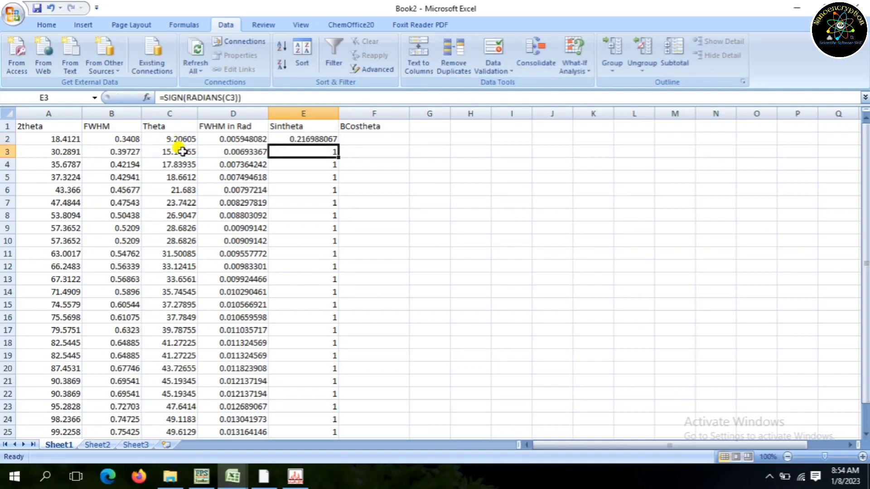
left_click(311, 140)
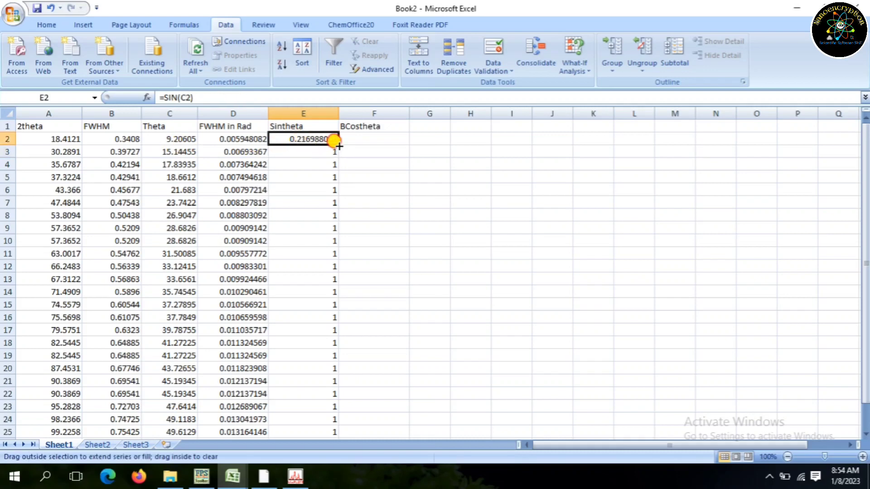
double_click(337, 147)
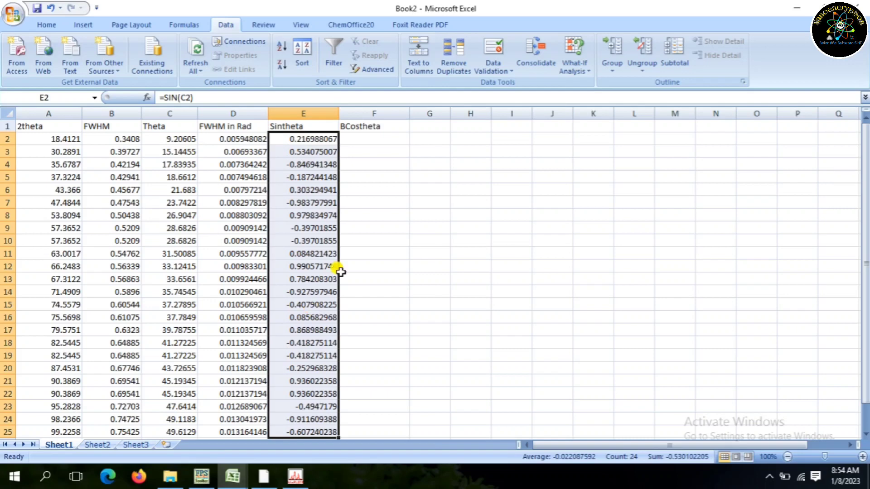
Enter the formula =D2*COS(C2) in F2 to calculate the first BCostheta value
left_click(363, 138)
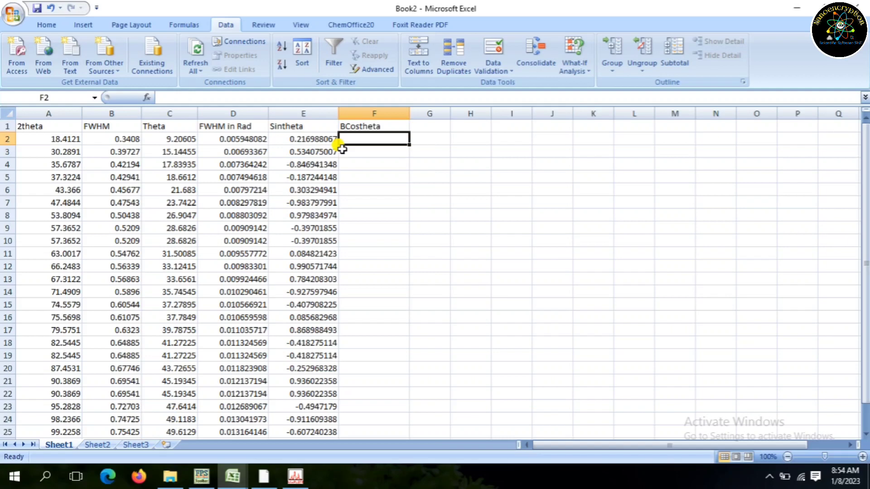
type("=")
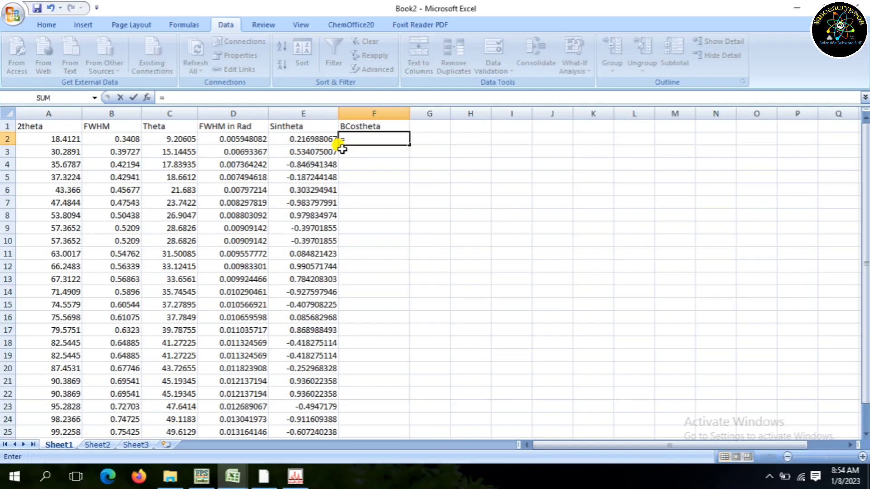
left_click(222, 140)
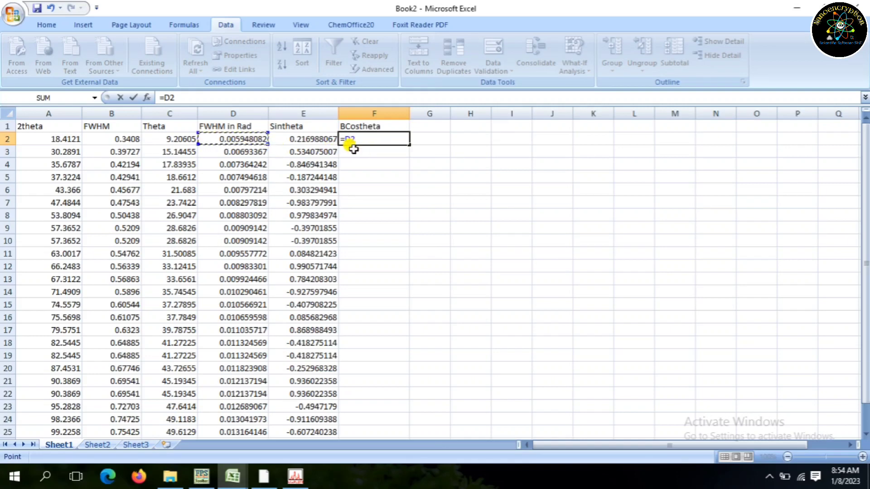
type("*")
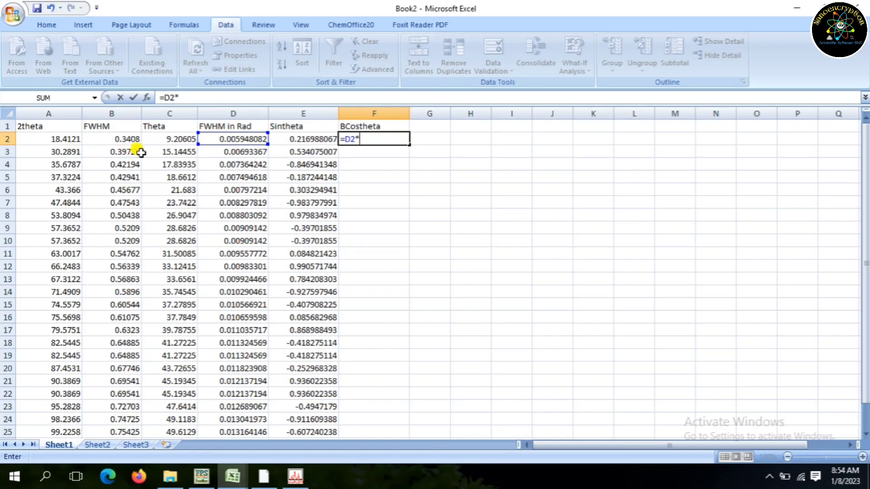
type("co")
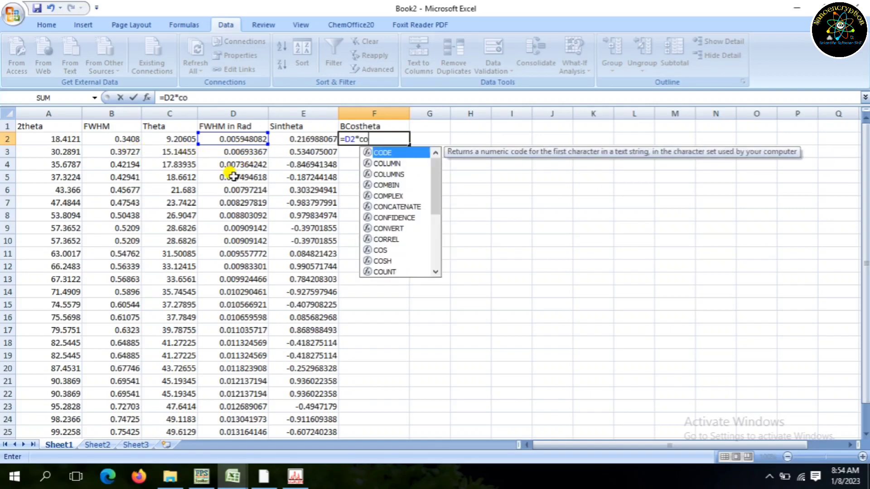
type("s")
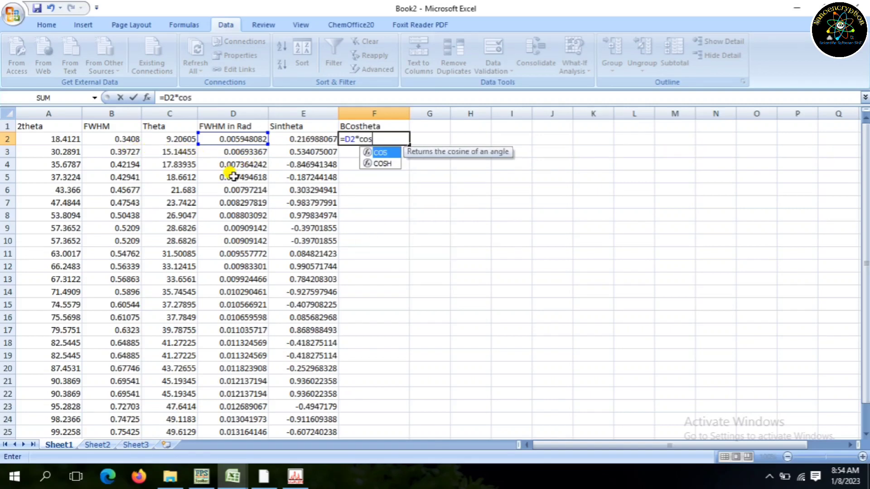
double_click(385, 153)
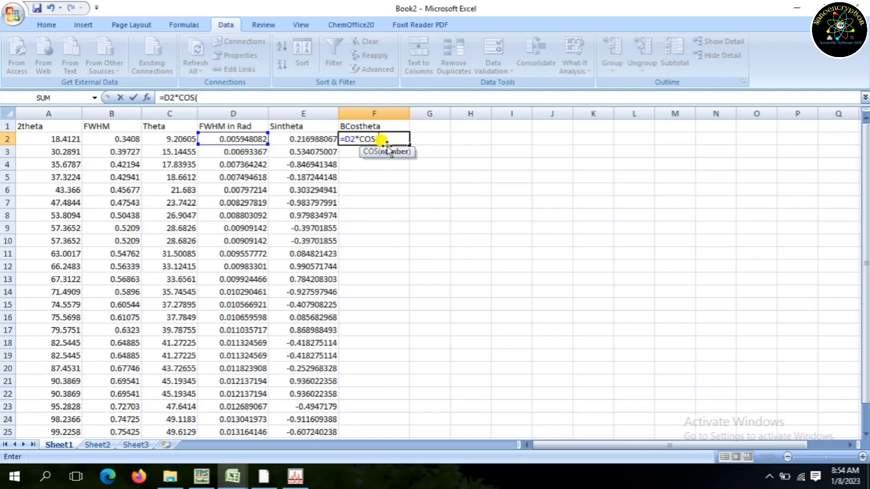
left_click(180, 141)
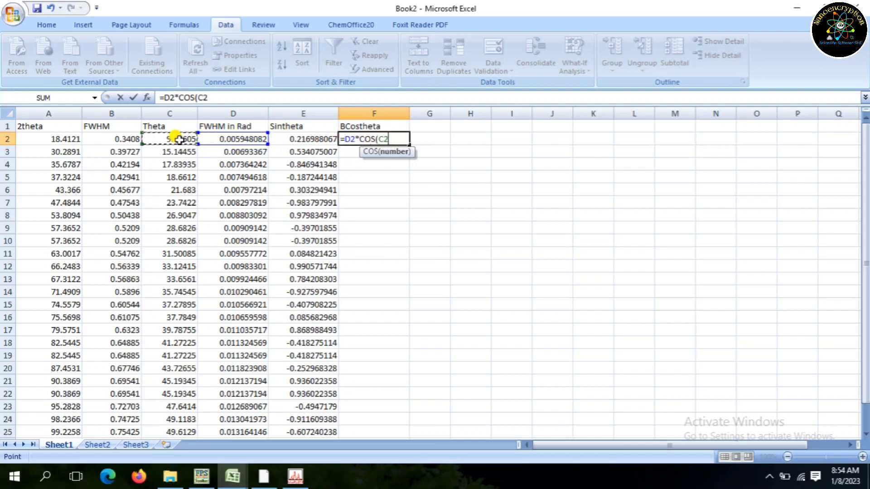
type(")")
key("Return")
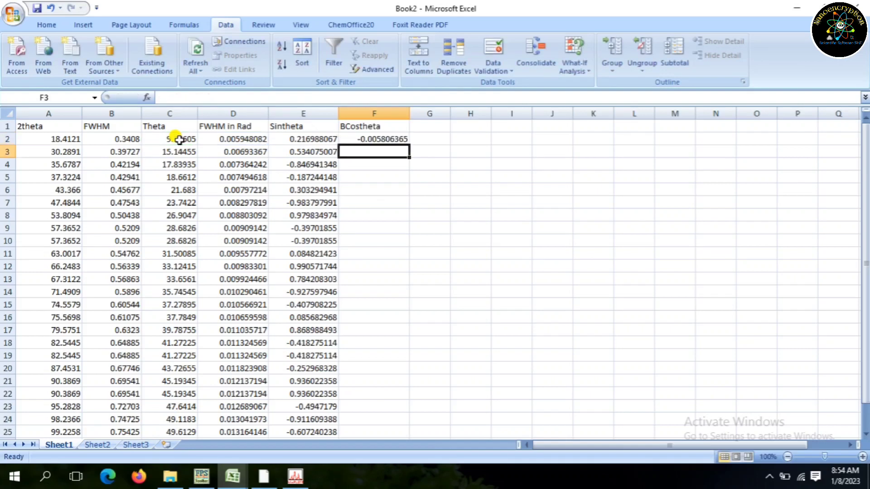
Change the BCostheta formula in F2 to =D2*COS(RADIANS(C2)) and fill it down to the last data row
double_click(372, 139)
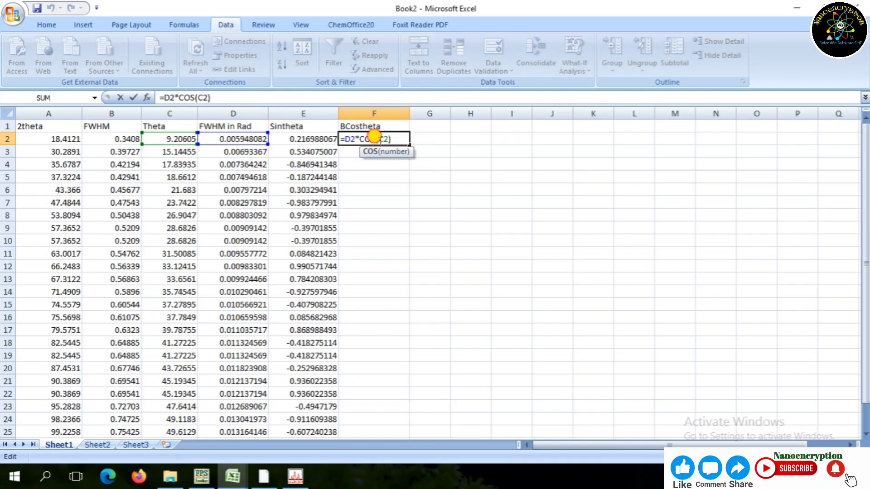
type("r")
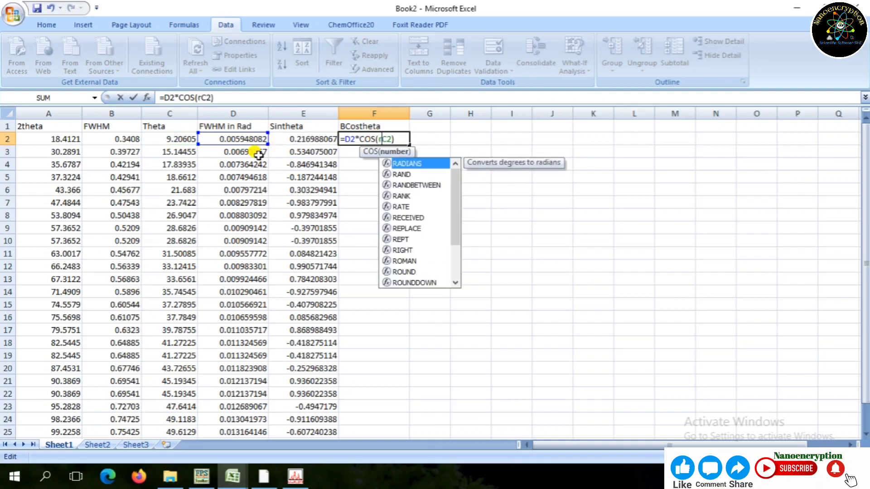
double_click(408, 164)
key("Right")
key("Right")
key("Right")
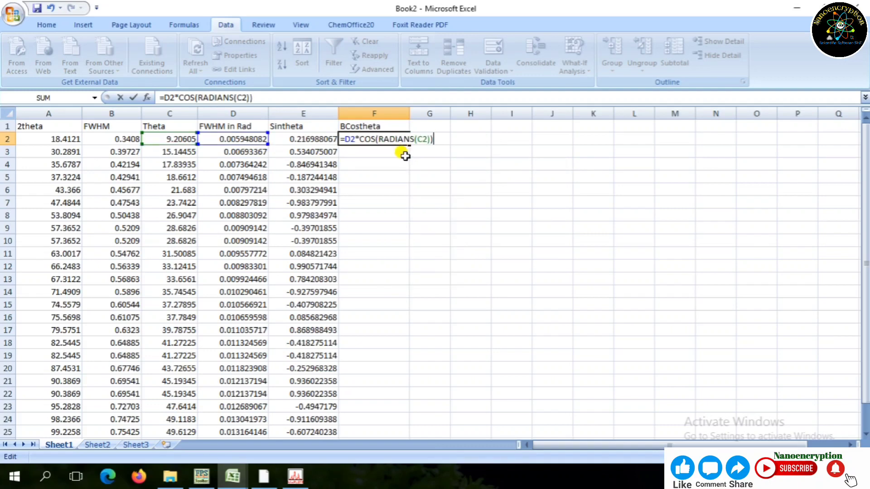
key("Return")
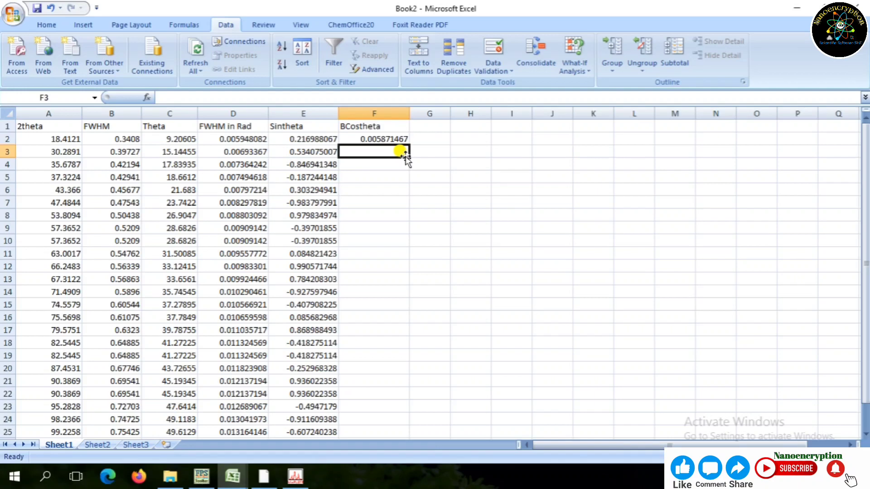
left_click(388, 139)
double_click(410, 145)
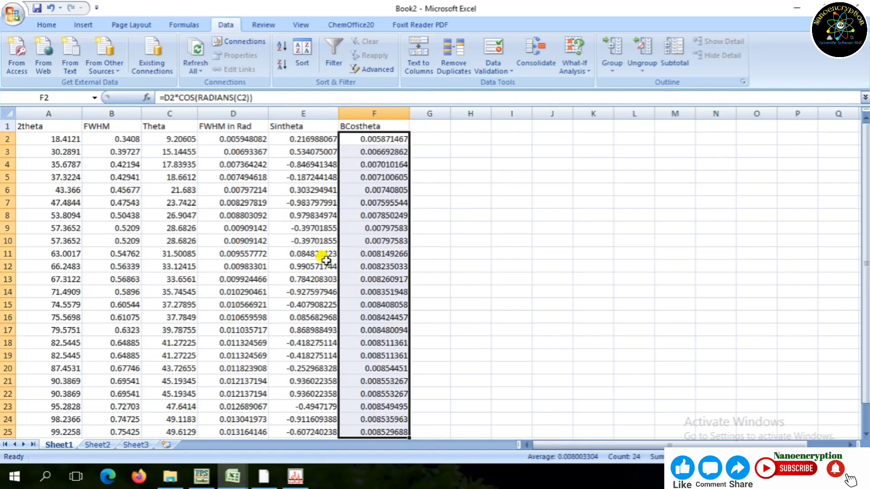
Change the Sintheta formula in E2 to =SIN(RADIANS(C2)) and fill it down to the last data row
left_click(309, 137)
double_click(308, 137)
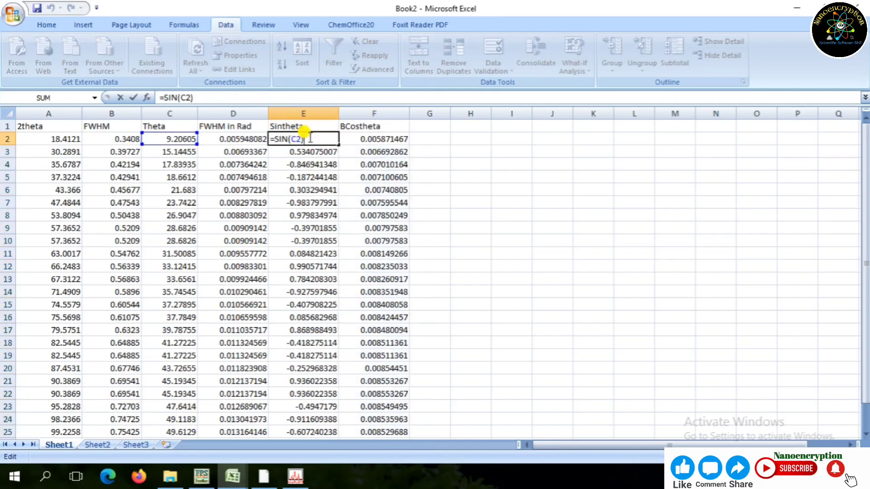
left_click(285, 136)
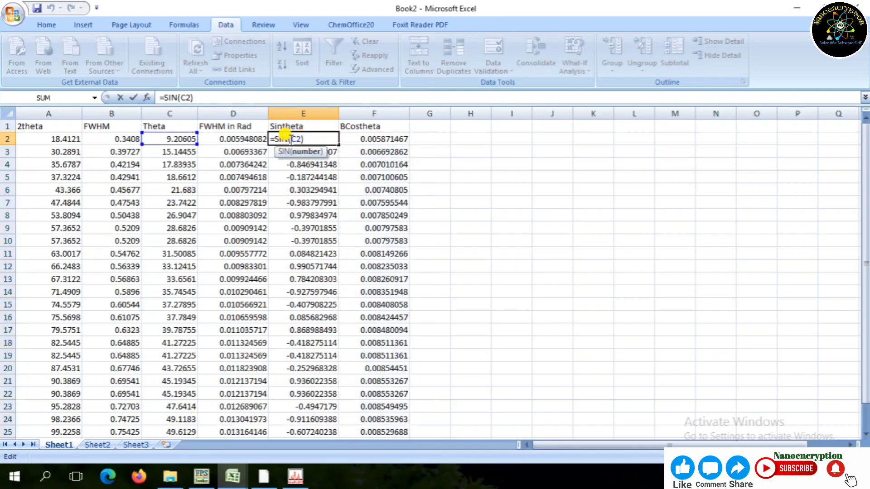
type("r")
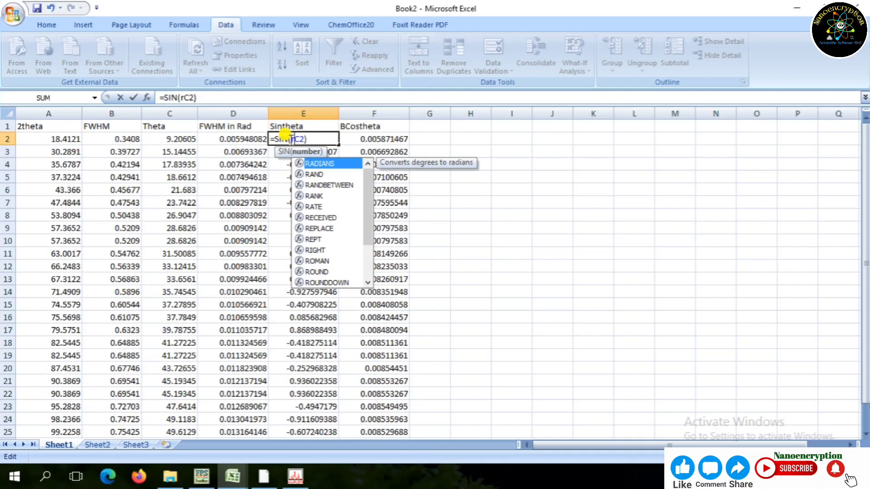
double_click(315, 163)
left_click(345, 138)
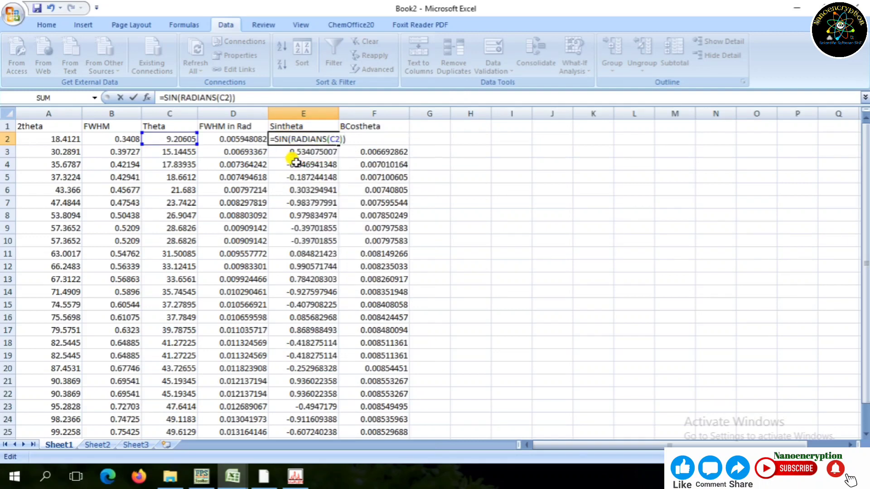
key("Return")
left_click(312, 140)
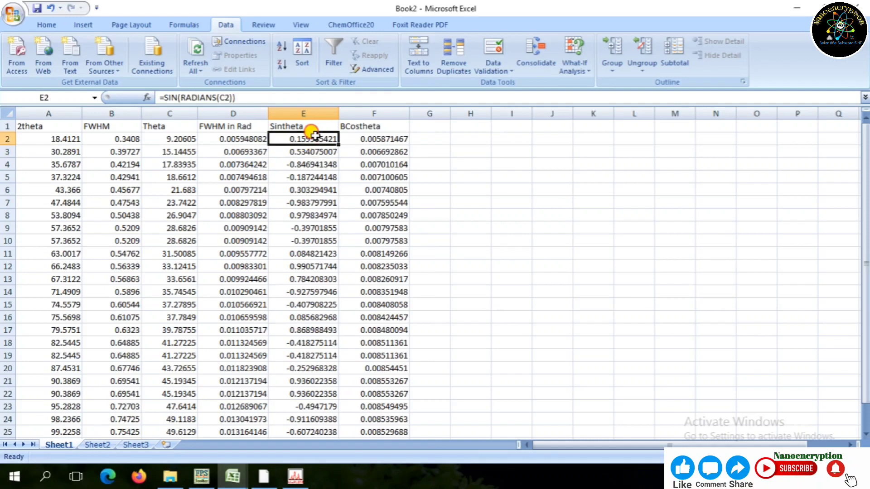
double_click(338, 144)
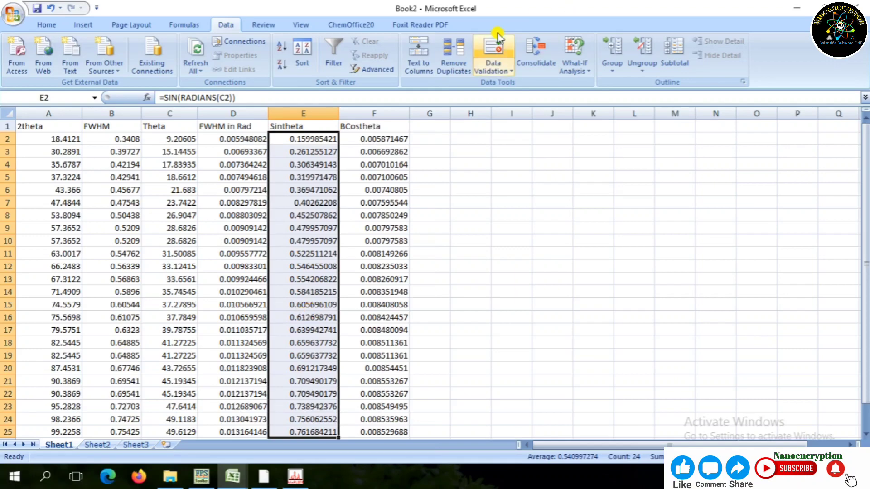
Copy the Sintheta and BCostheta values in E2:F25, look at the OriginPro worksheet, and return to the Book2 workbook in Excel
left_click_drag(292, 139, 368, 432)
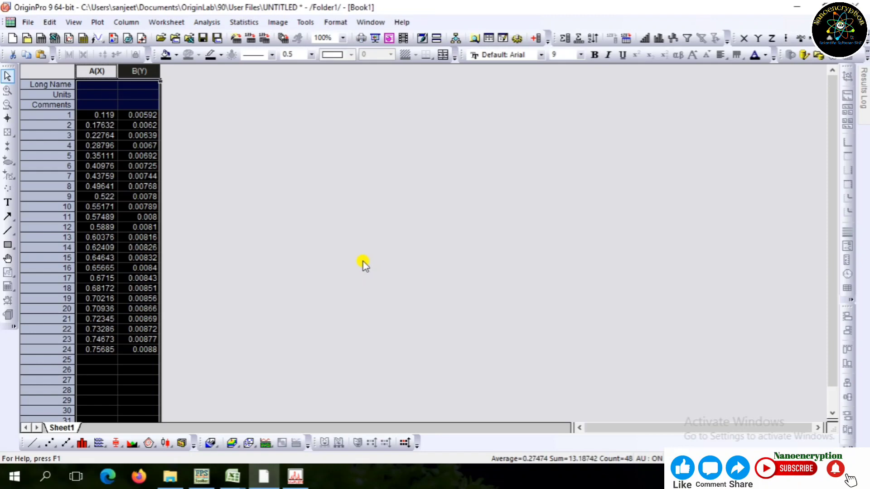
left_click(233, 475)
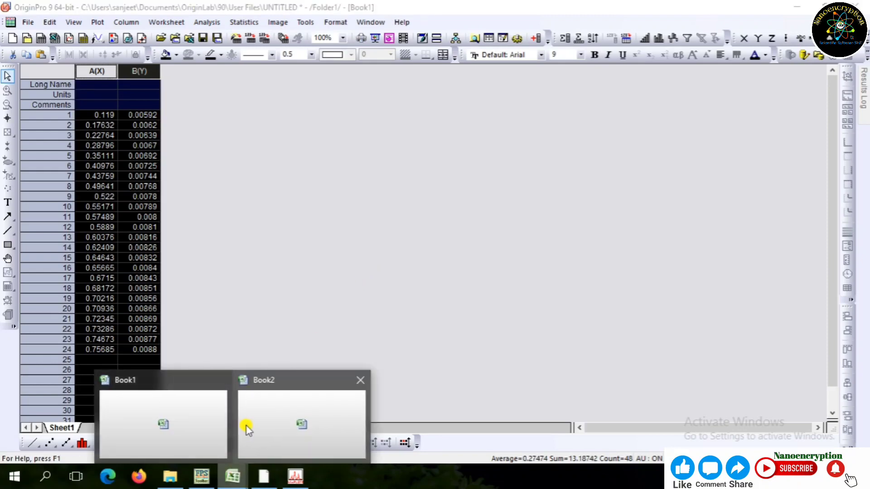
left_click(266, 428)
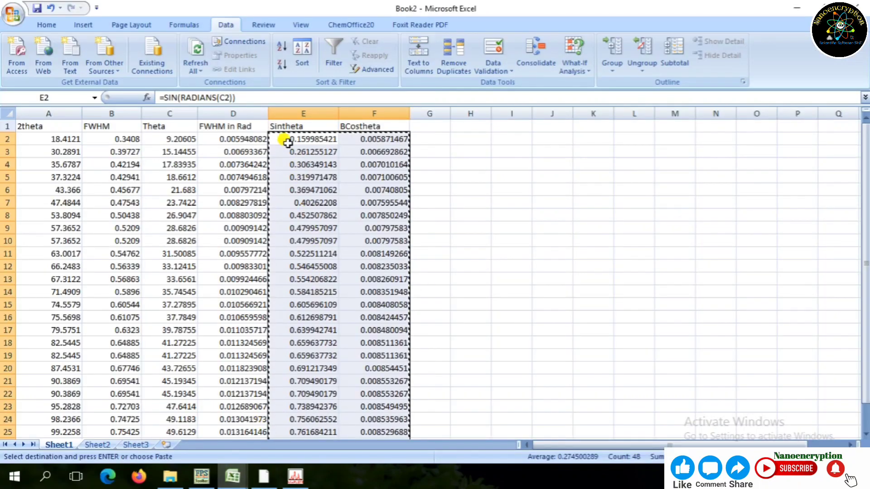
Copy the Sintheta and BCostheta header cells E1:F1
left_click_drag(278, 126, 369, 122)
key("ctrl+c")
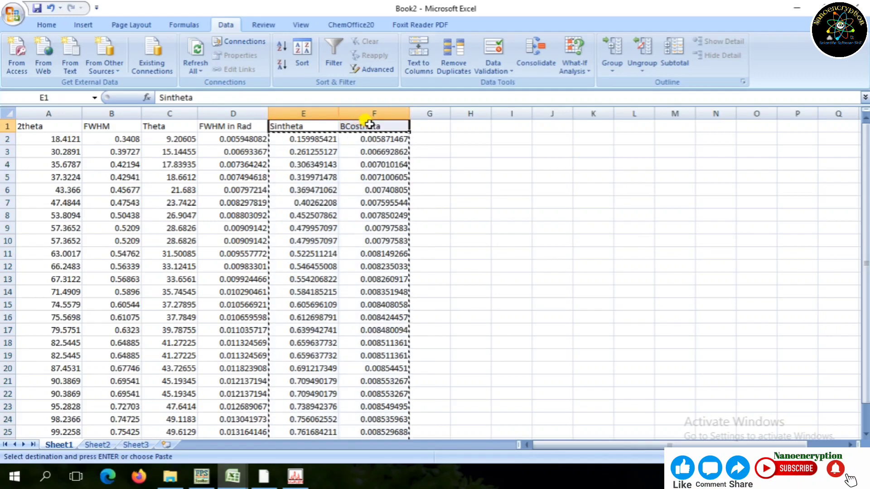
right_click(370, 121)
left_click(394, 135)
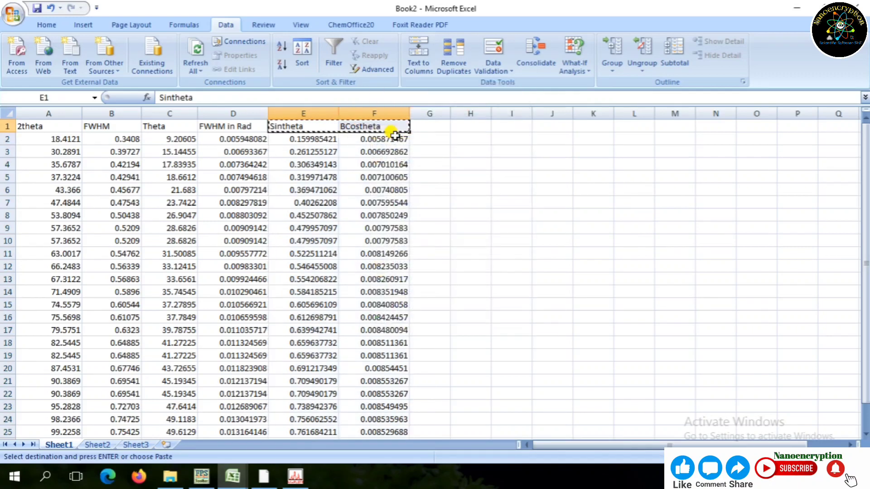
right_click(362, 126)
left_click(379, 151)
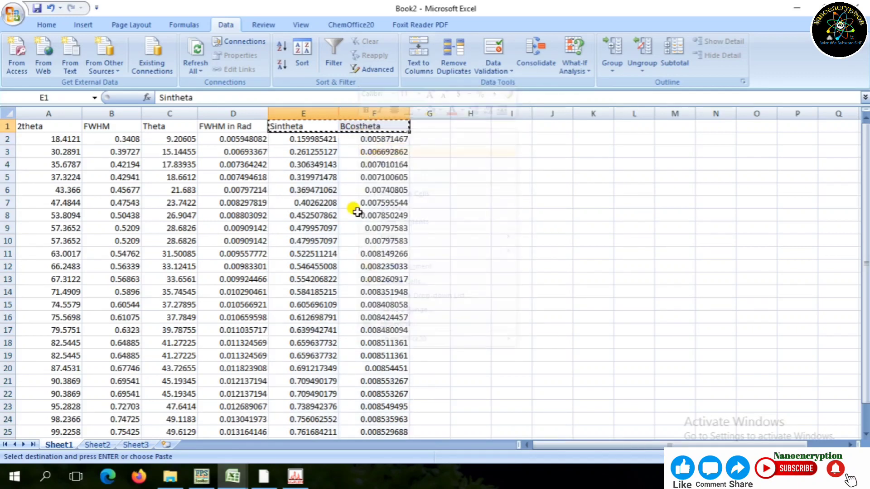
Switch to OriginPro and paste the Sintheta and BCostheta headers into the Long Name row of columns A and B
left_click(263, 476)
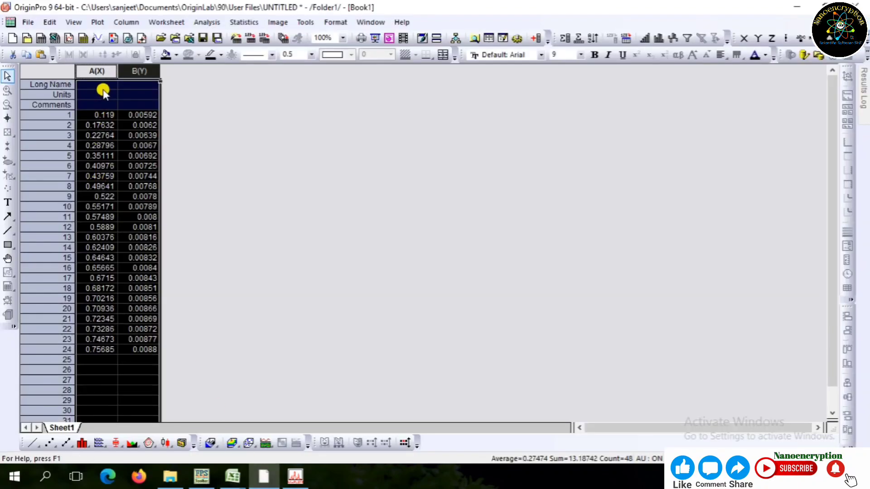
left_click(102, 88)
key("ctrl+v")
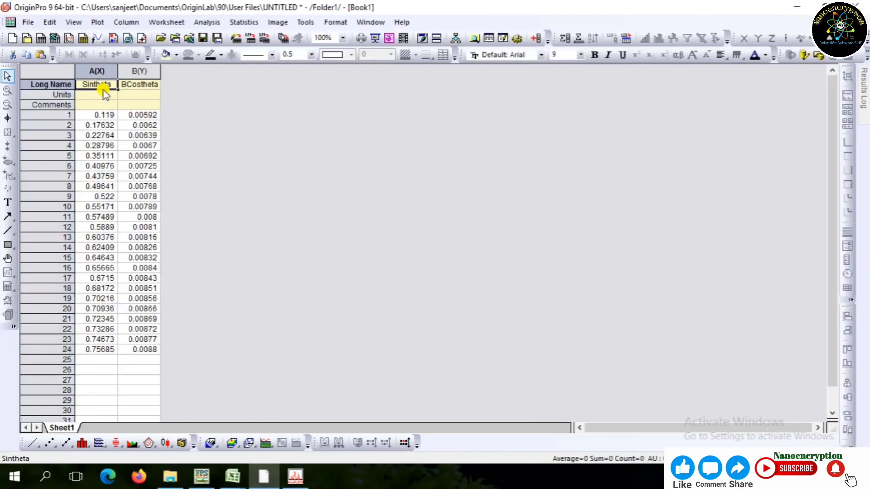
Plot the Sintheta and BCostheta columns as a scatter graph
left_click(375, 200)
left_click_drag(96, 71, 124, 72)
left_click(47, 448)
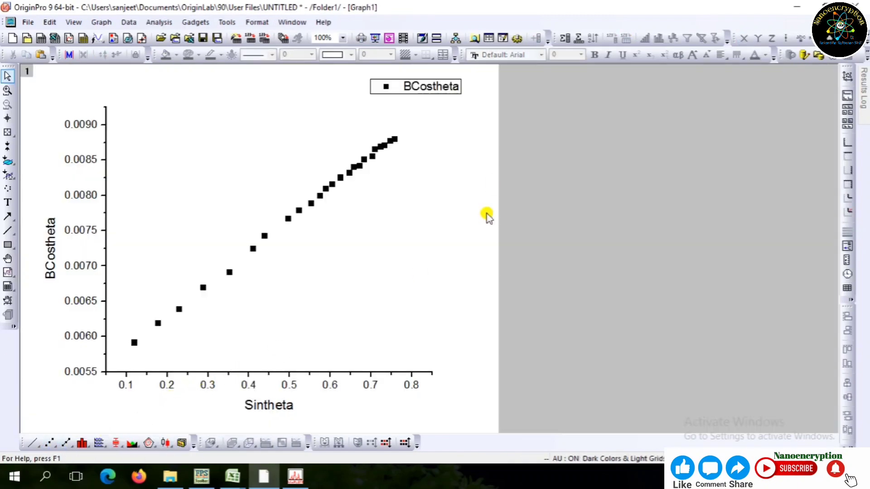
Turn on the Opposite additional lines for both axes to frame the graph, and move the legend off the page beside it
double_click(289, 385)
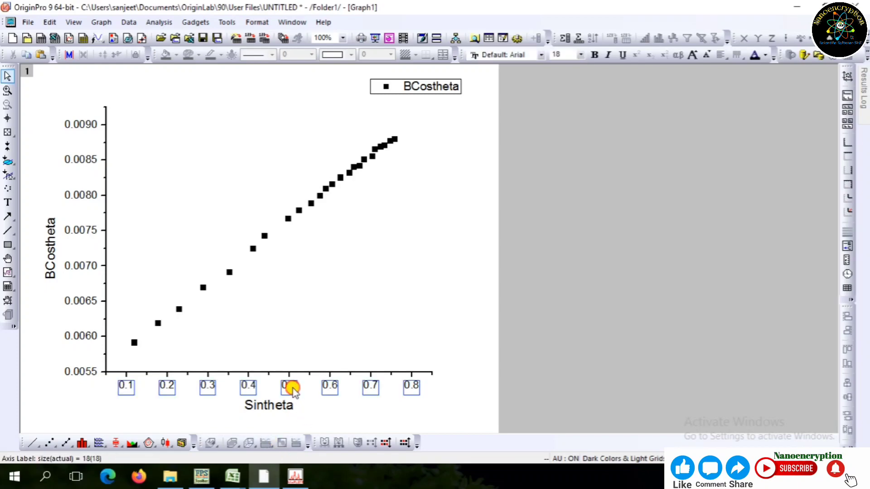
left_click(484, 149)
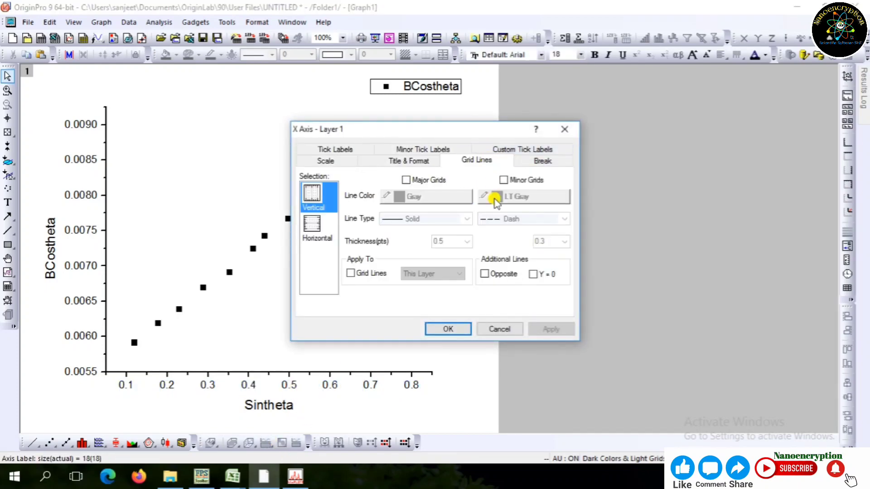
left_click(501, 275)
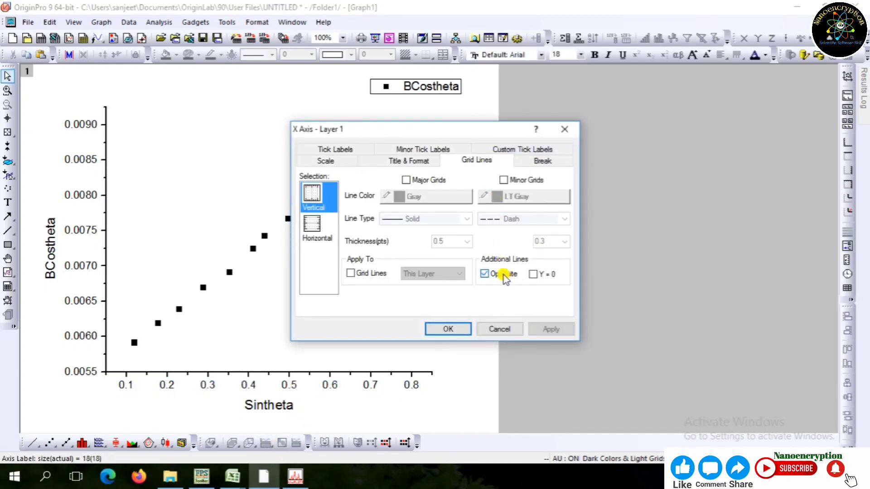
left_click(323, 226)
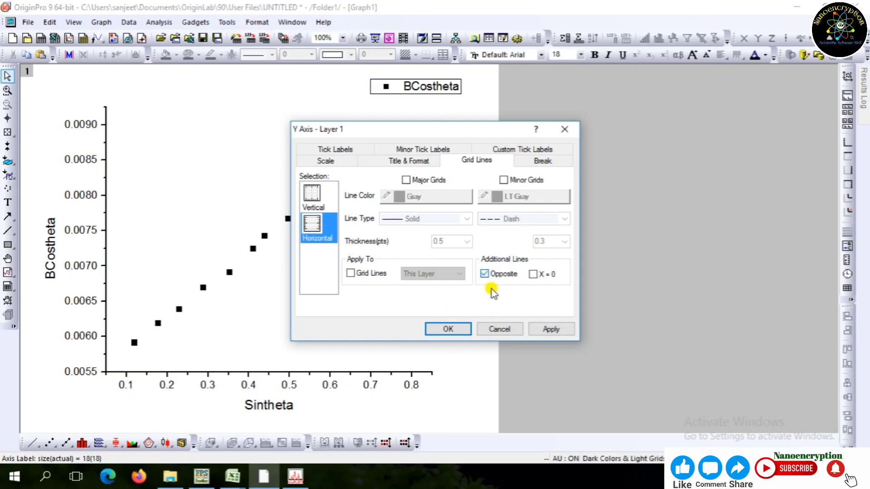
left_click(452, 329)
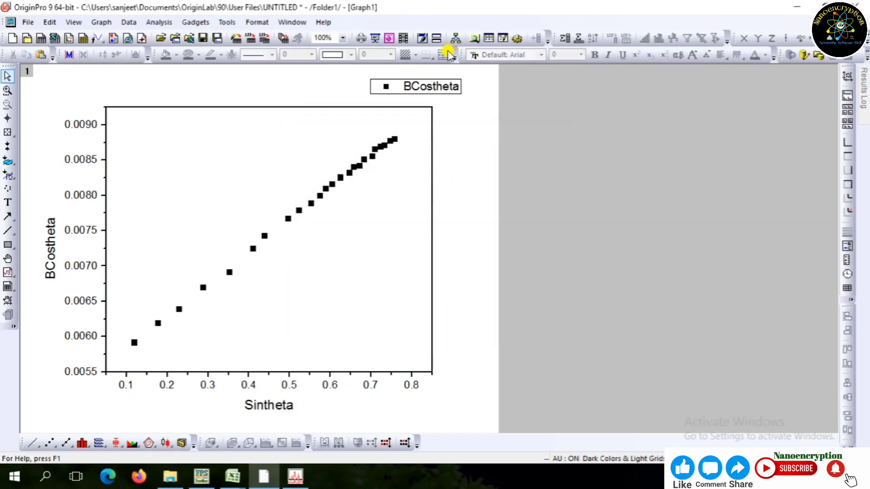
left_click(504, 82)
left_click_drag(508, 82, 560, 83)
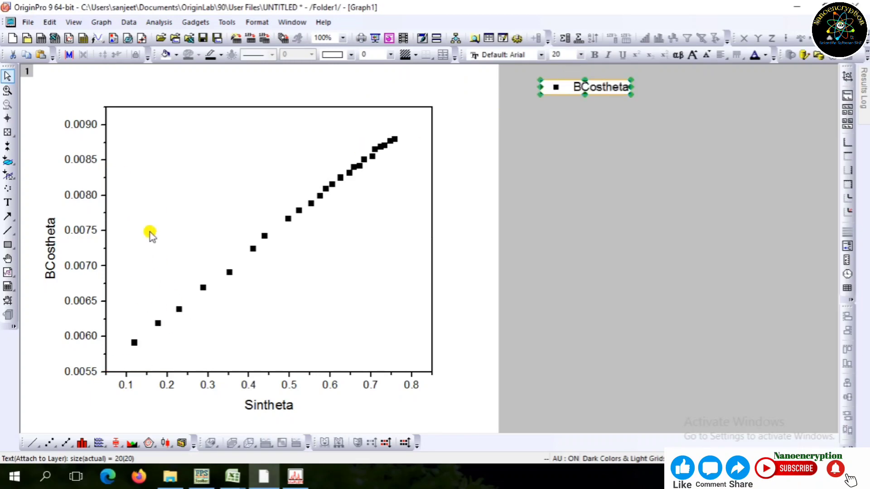
Run a Linear Fit on the plotted BCostheta versus Sintheta data and switch to the fit report
left_click(158, 22)
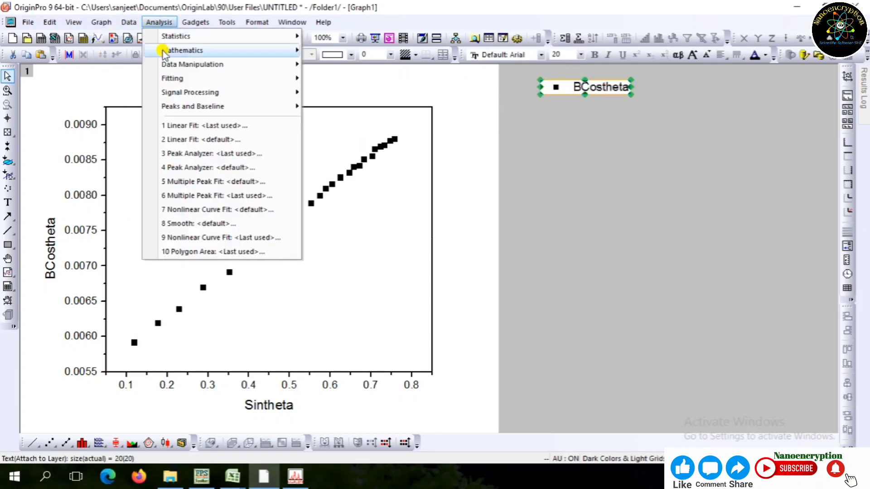
mouse_move(185, 78)
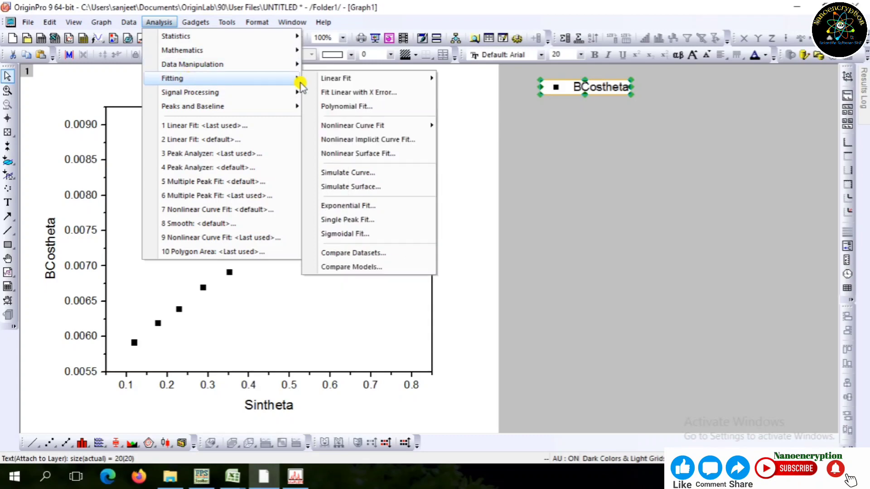
mouse_move(380, 78)
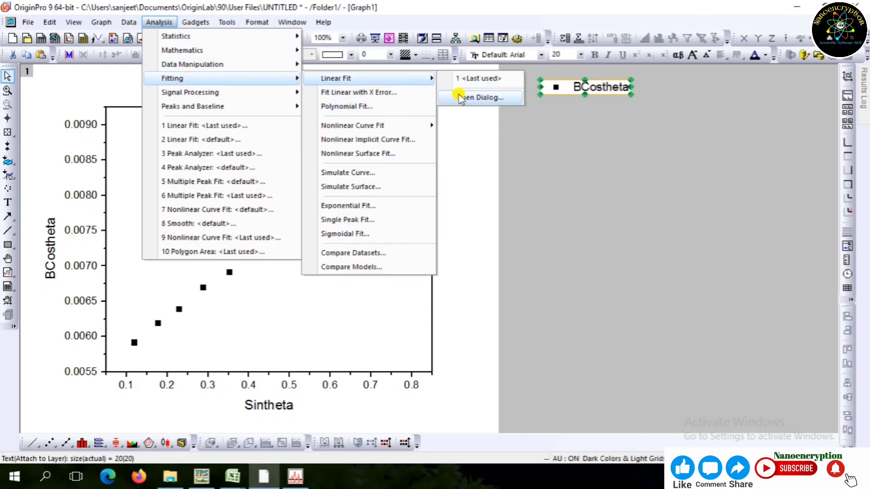
left_click(464, 98)
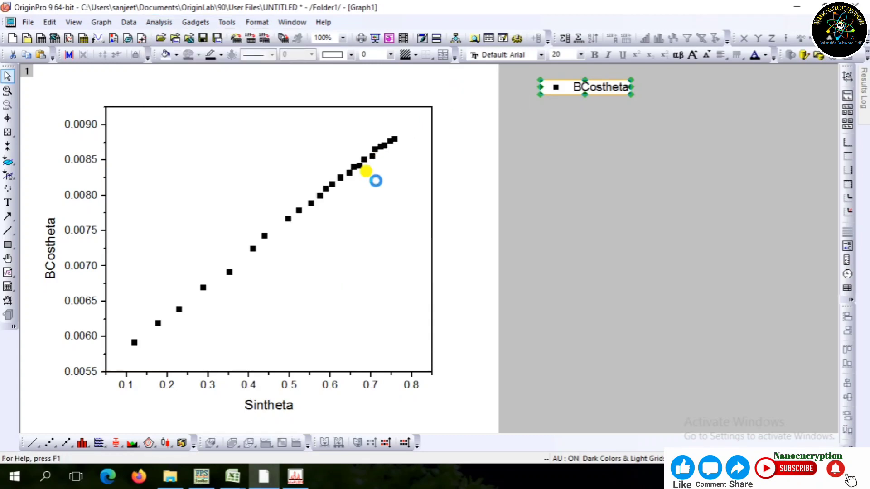
left_click(416, 411)
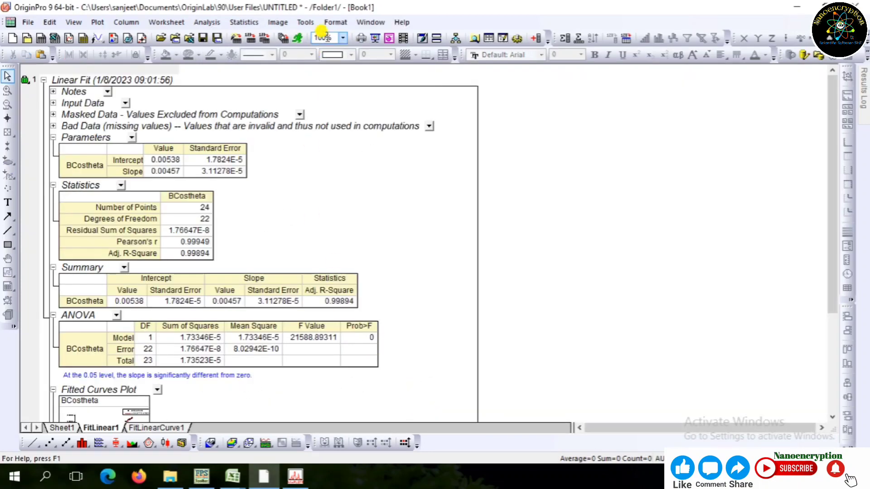
Return to Graph1, move the fit results table off the page beside the plot, and enlarge it until its values are readable
left_click(371, 22)
left_click(412, 235)
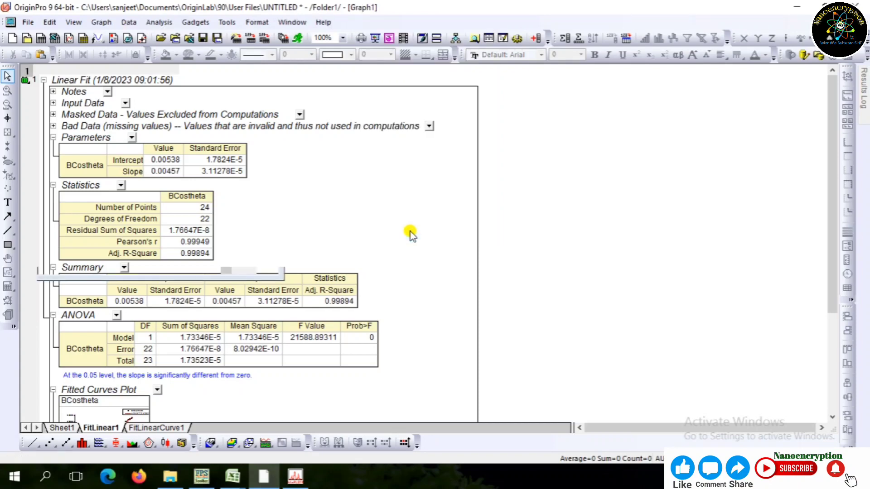
left_click_drag(343, 217, 614, 190)
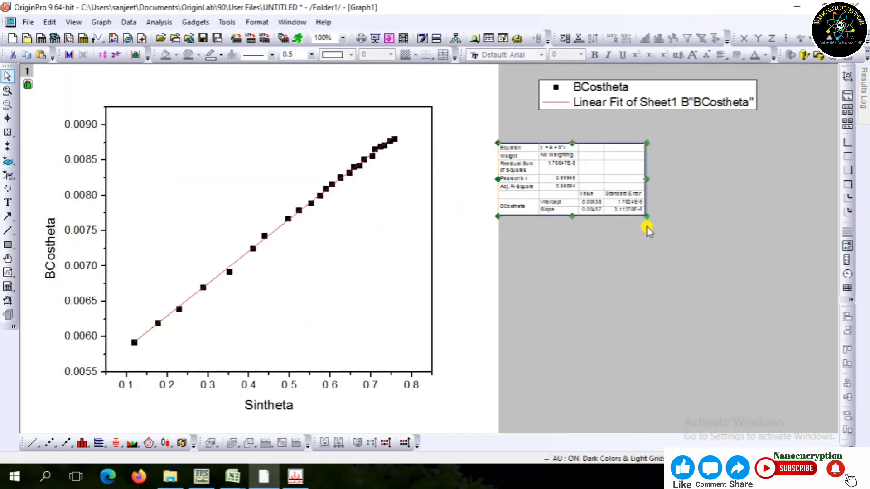
left_click_drag(675, 242, 806, 334)
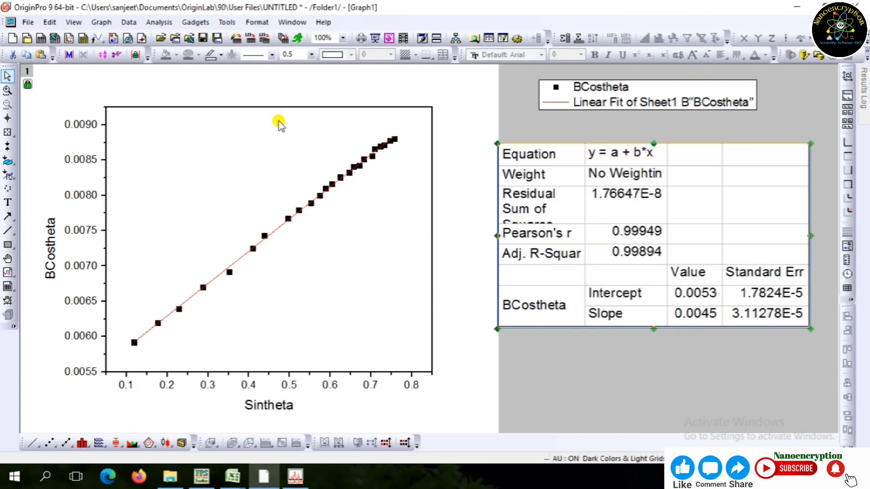
Save the project as WHM in the NFO600 folder on the Desktop
left_click(203, 37)
left_click(267, 154)
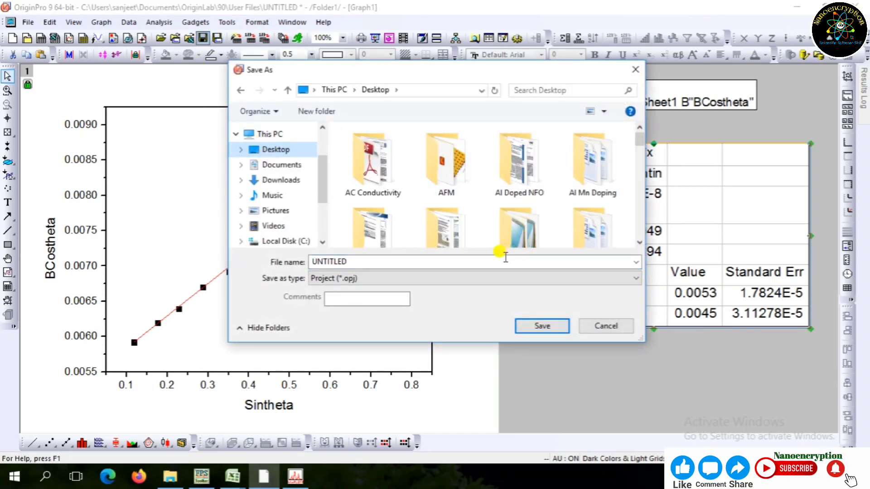
left_click(447, 260)
scroll(489, 227, "down", 3)
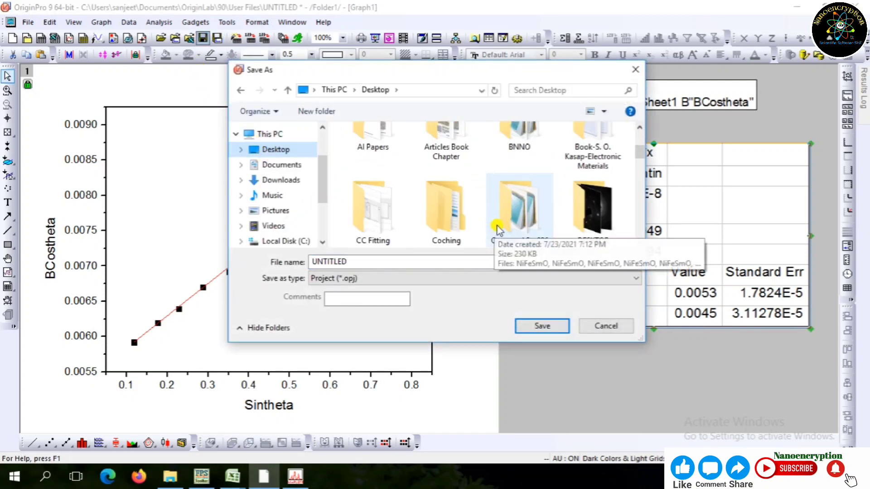
scroll(520, 196, "down", 1)
scroll(520, 196, "down", 1)
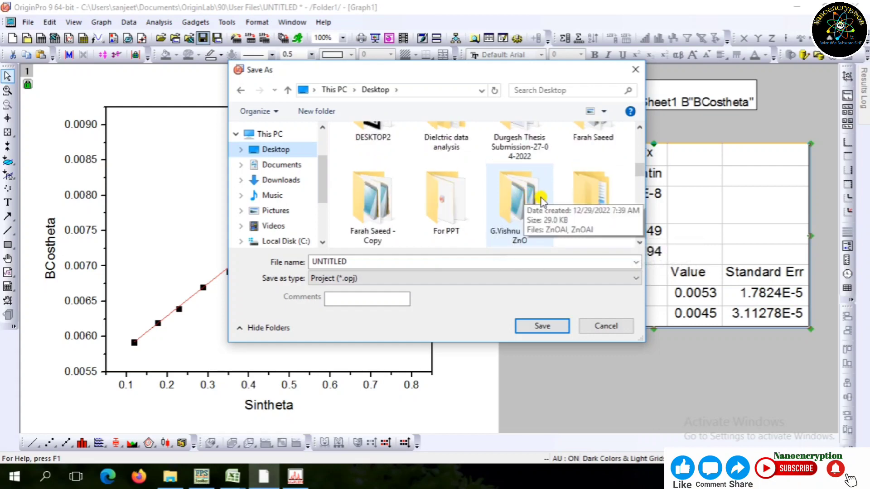
scroll(539, 199, "down", 2)
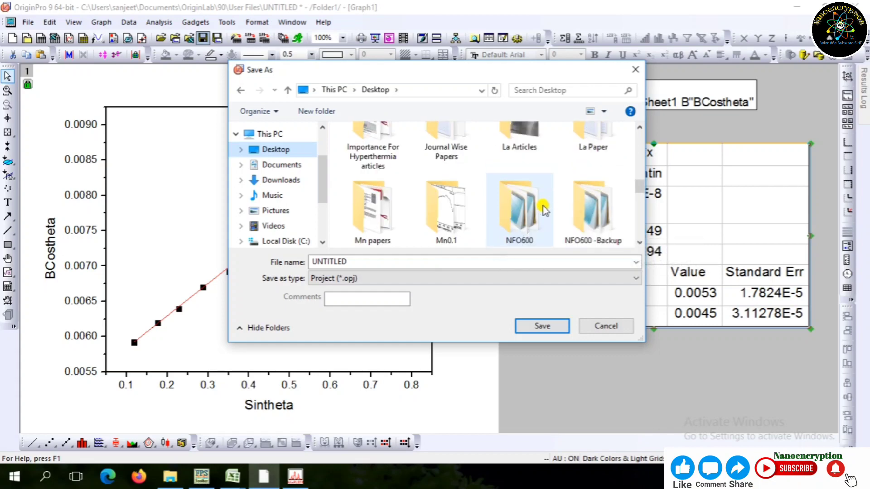
double_click(544, 209)
double_click(386, 260)
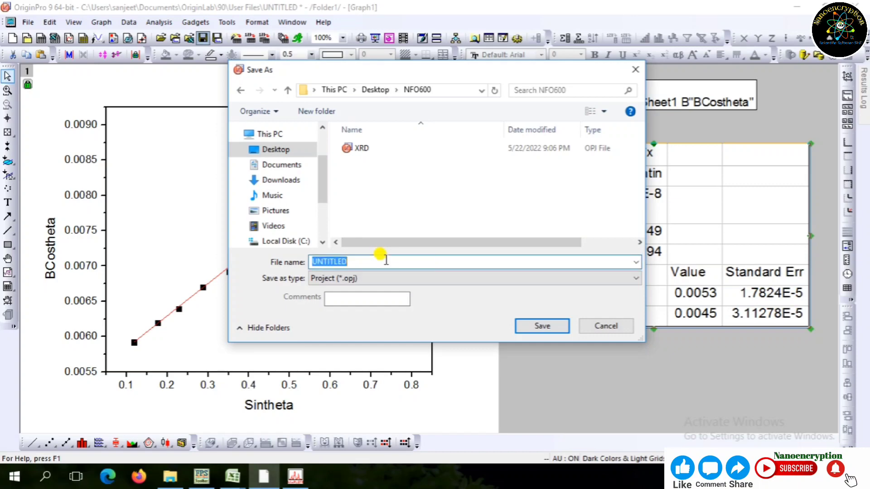
type("WHM")
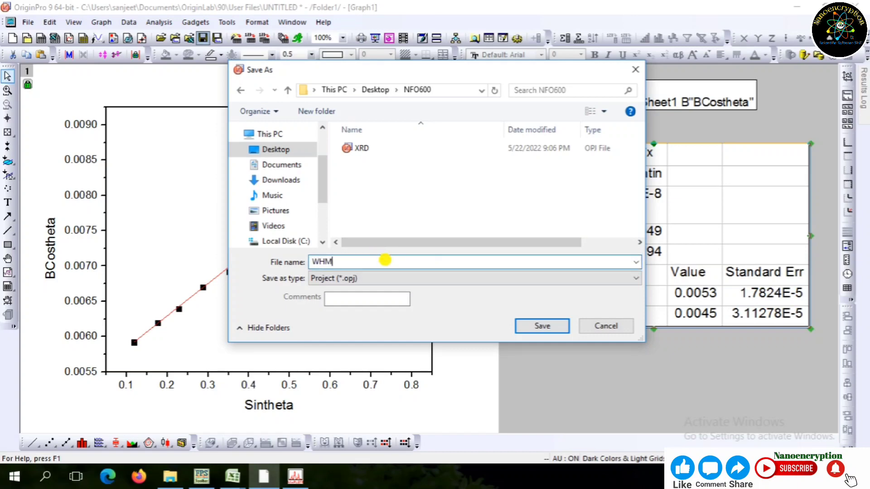
left_click(539, 327)
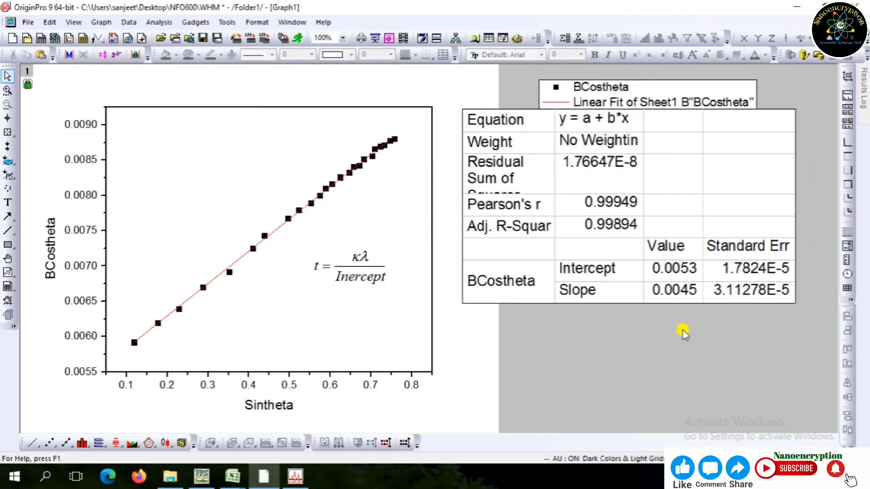
Enlarge the crystallite size equation t = κλ/Intercept placed below the fitted line on the graph
left_click(351, 281)
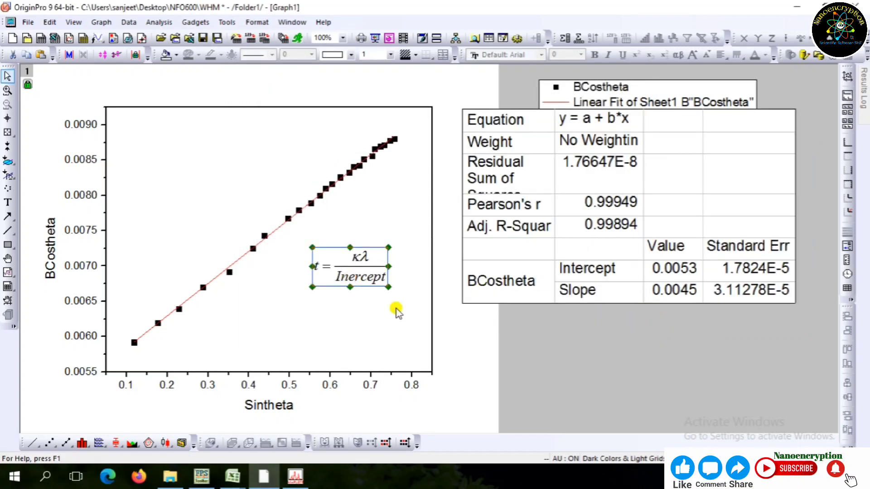
left_click_drag(386, 286, 400, 320)
left_click(399, 320)
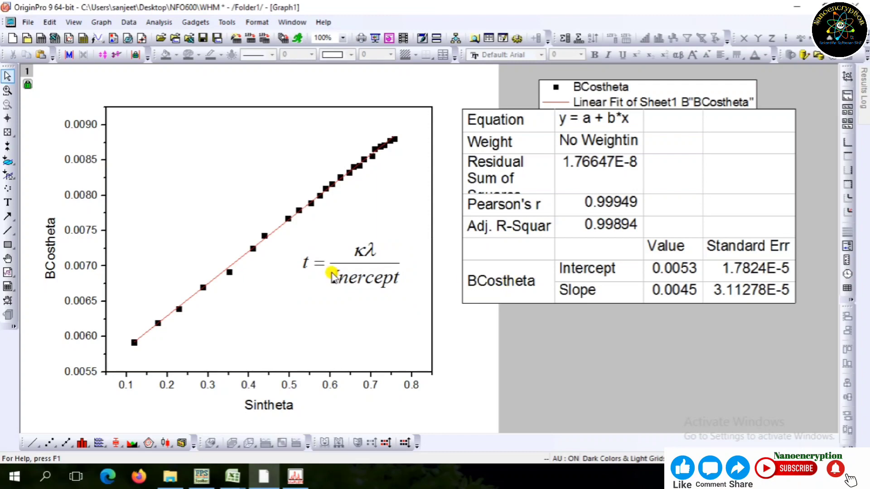